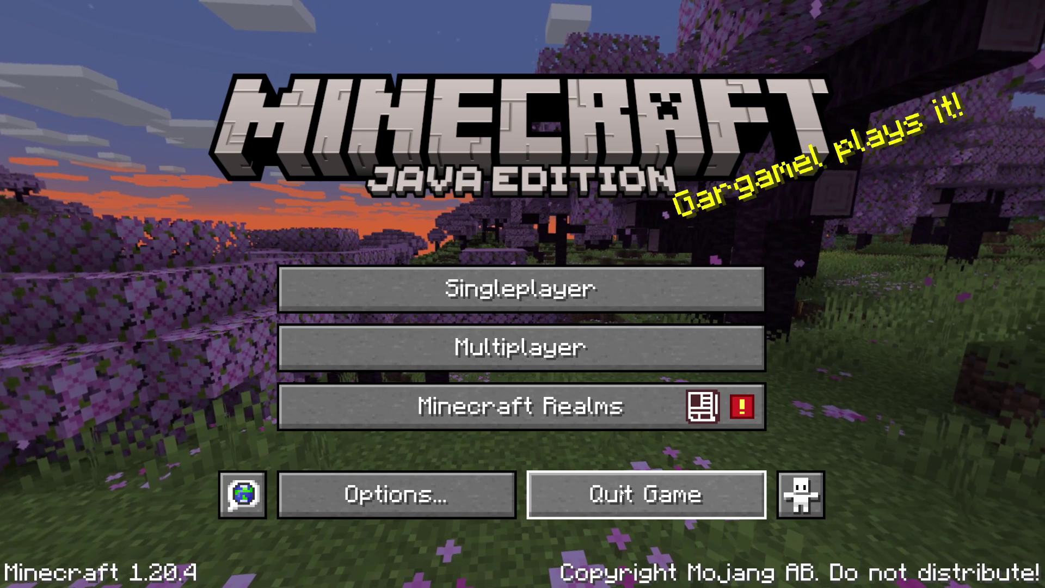
# Quit Minecraft from its title screen with Quit Game
pyautogui.click(646, 494)
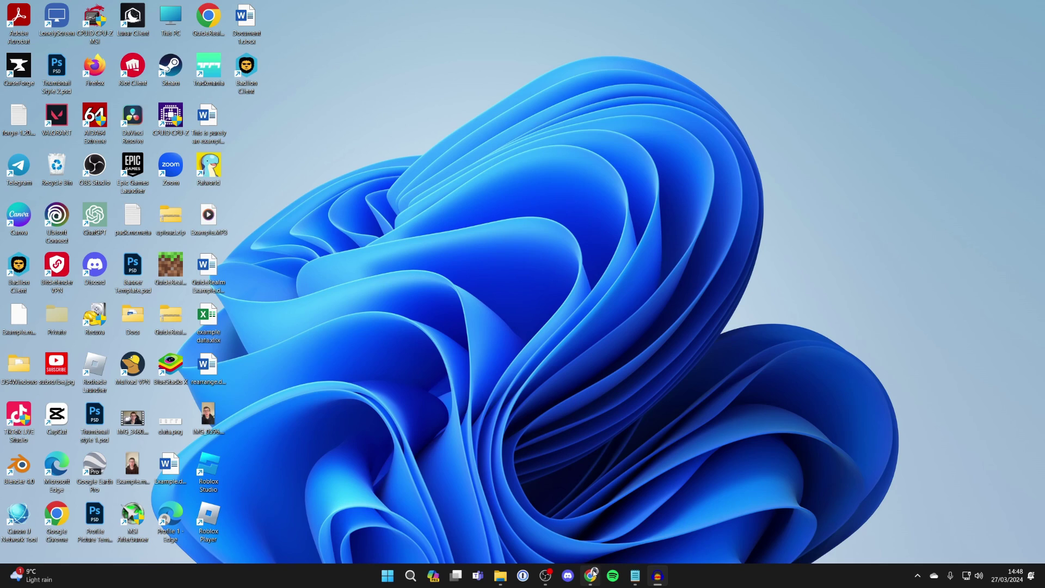
# Bring Chrome back up and show the Apex Hosting Minecraft server page
pyautogui.click(592, 575)
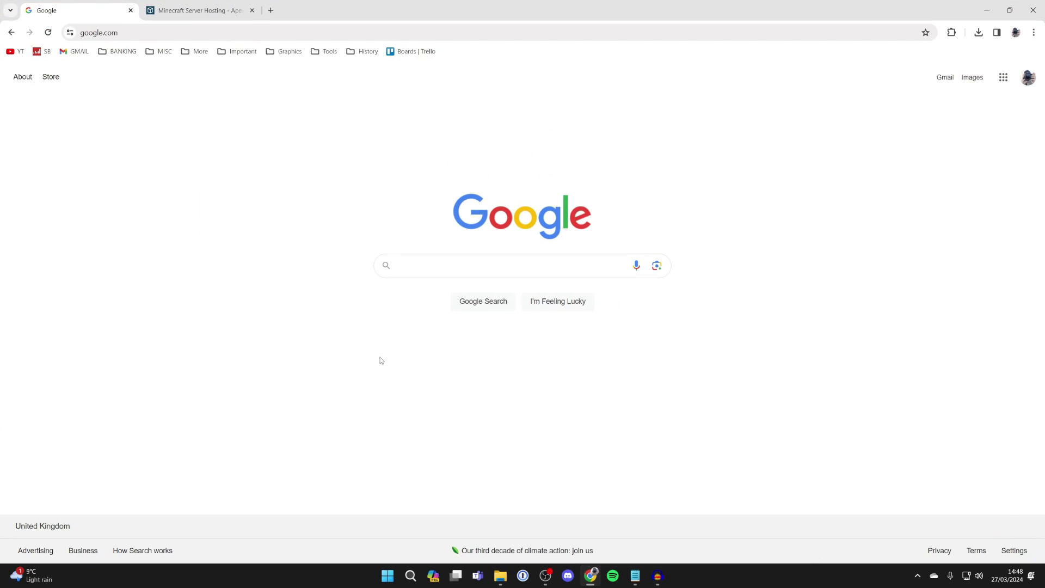
pyautogui.click(221, 5)
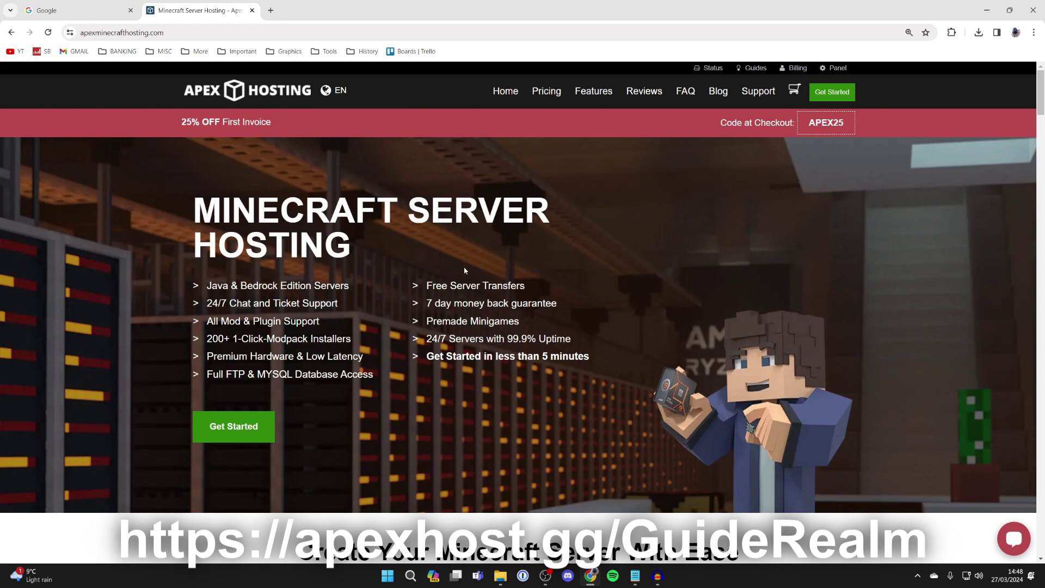
pyautogui.scroll(-2, 461, 270)
pyautogui.scroll(-2, 461, 272)
pyautogui.scroll(-1, 462, 274)
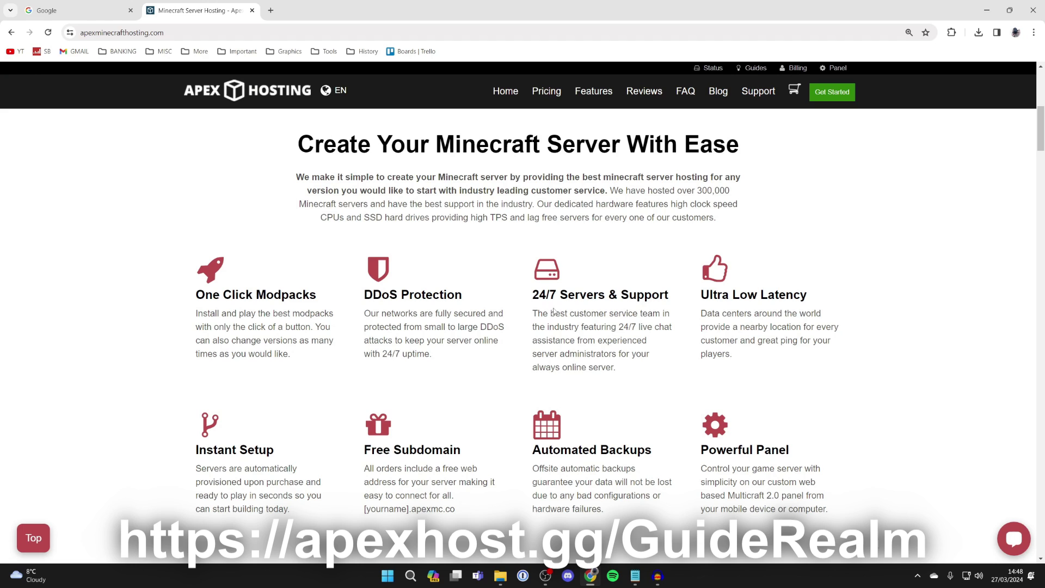
pyautogui.scroll(-1, 558, 315)
pyautogui.scroll(1, 662, 359)
pyautogui.scroll(4, 579, 392)
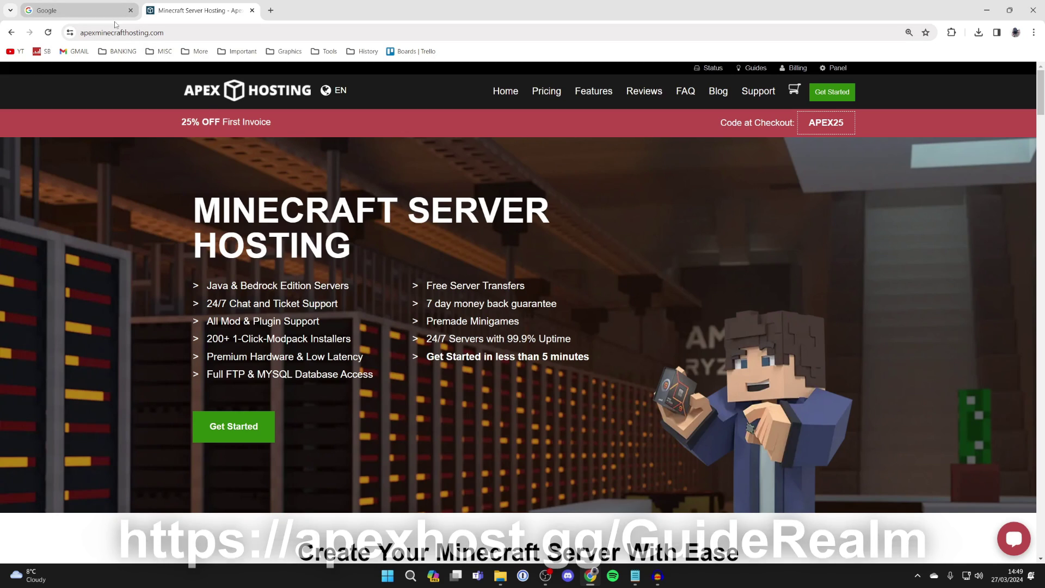
# Search Google for 'optifabric' and open the CurseForge OptiFabric files list
pyautogui.click(95, 5)
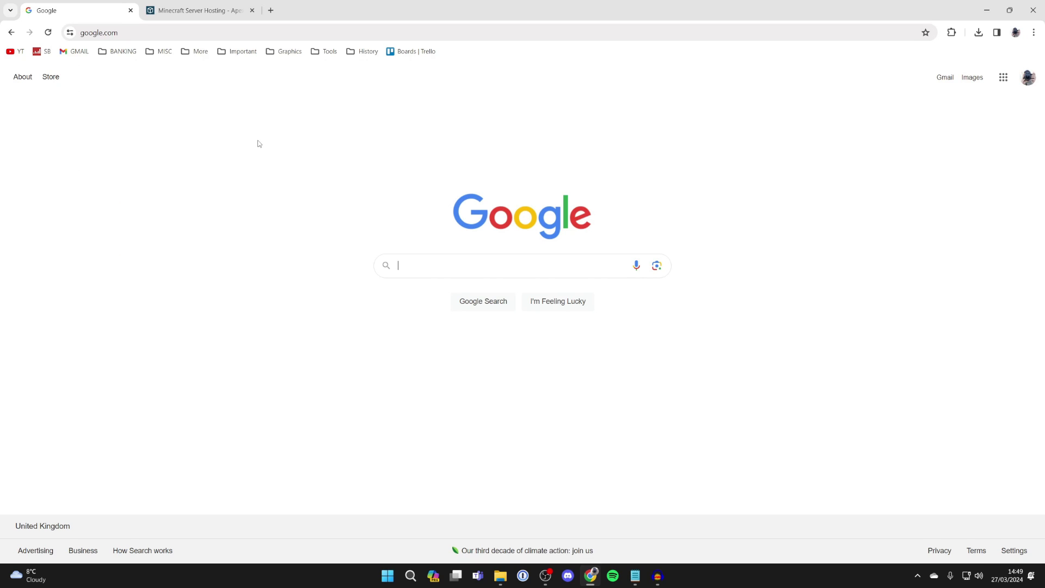
pyautogui.write('optifr')
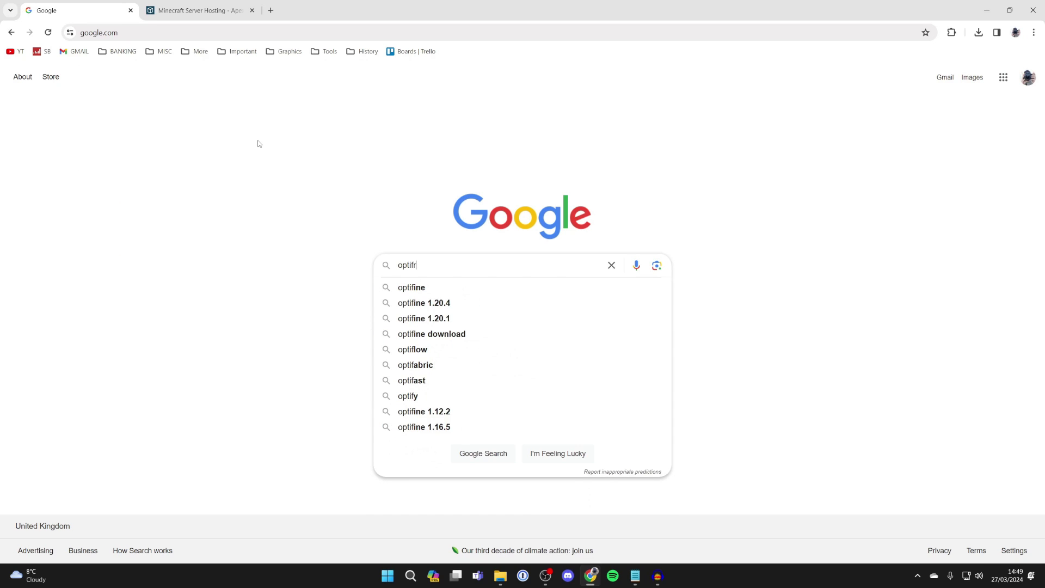
pyautogui.write('abic')
pyautogui.press('Return')
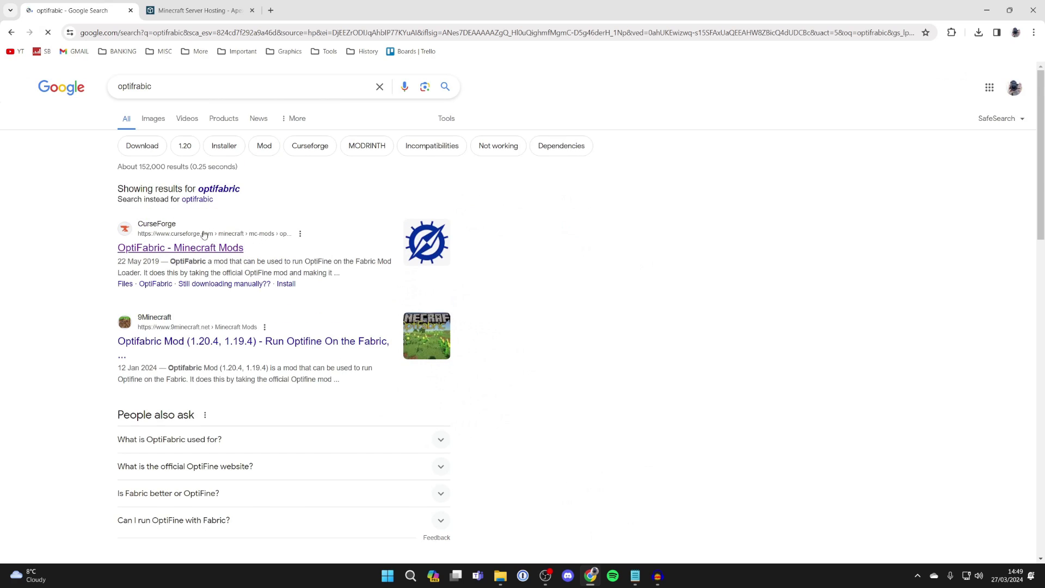
pyautogui.click(160, 245)
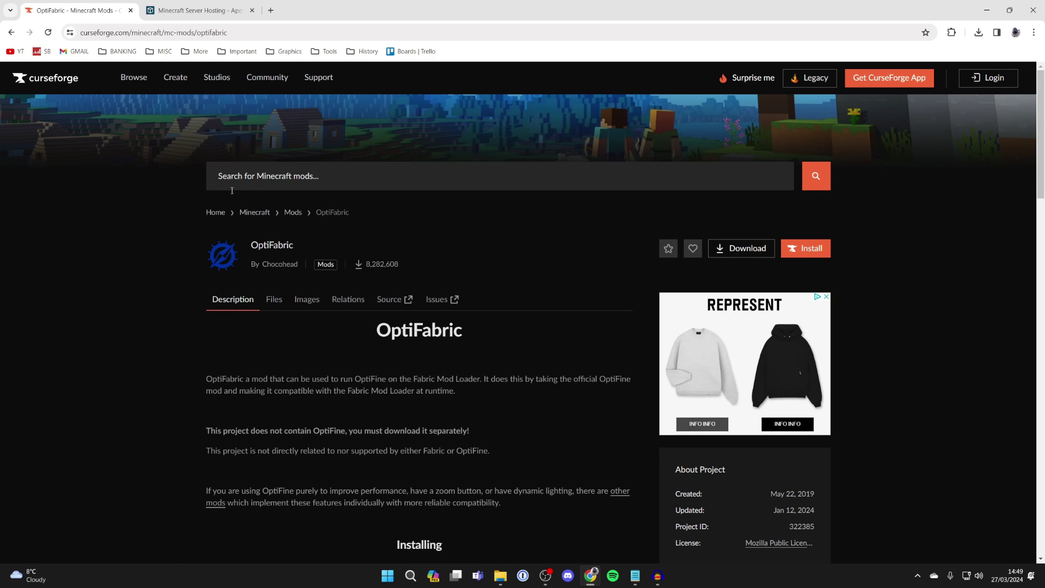
pyautogui.scroll(-2, 229, 187)
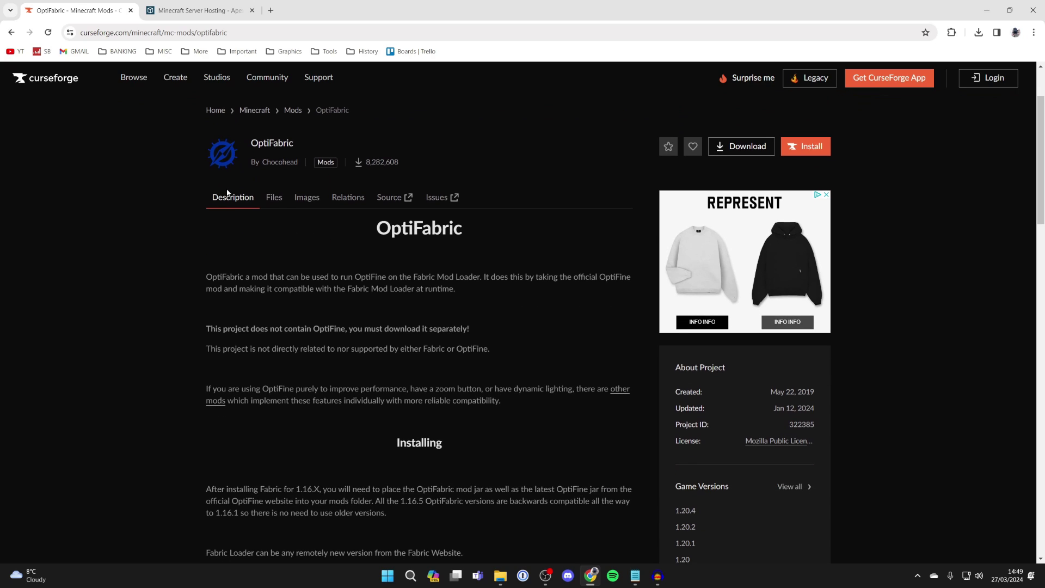
pyautogui.click(276, 200)
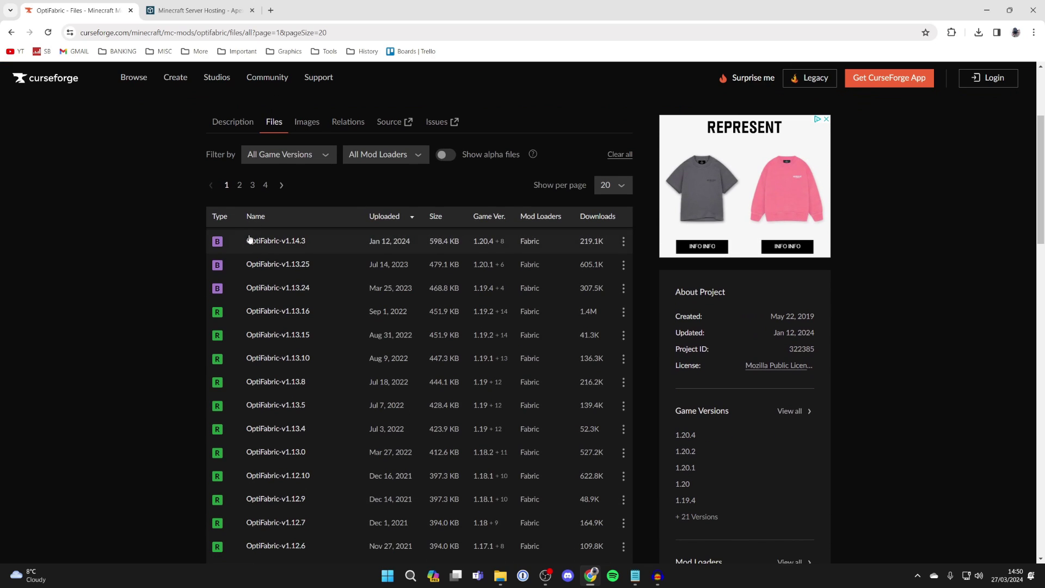
pyautogui.moveTo(490, 241)
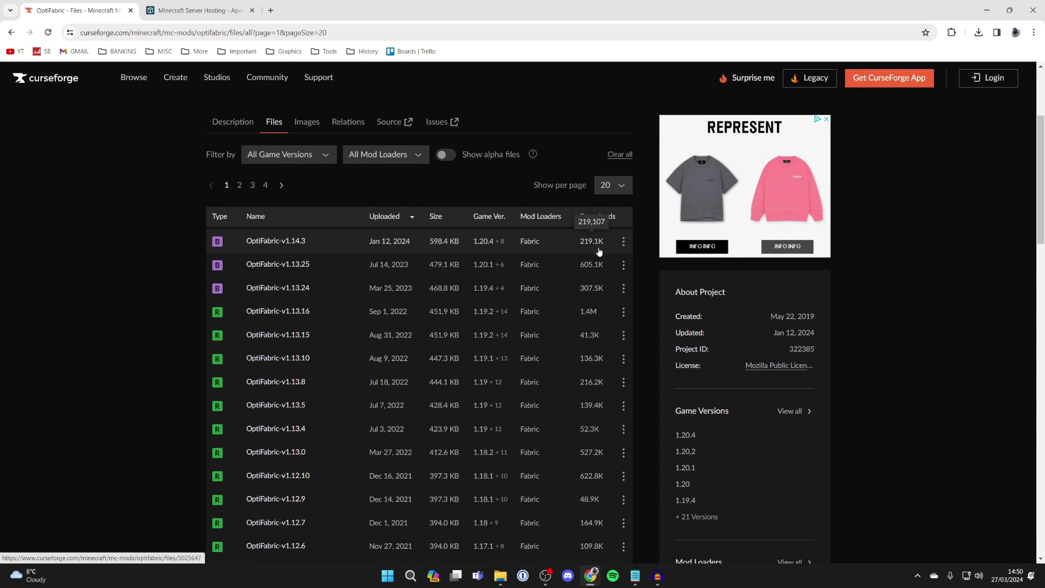
# Download the newest file, OptiFabric-v1.14.3, from its row's menu
pyautogui.click(625, 243)
pyautogui.click(642, 286)
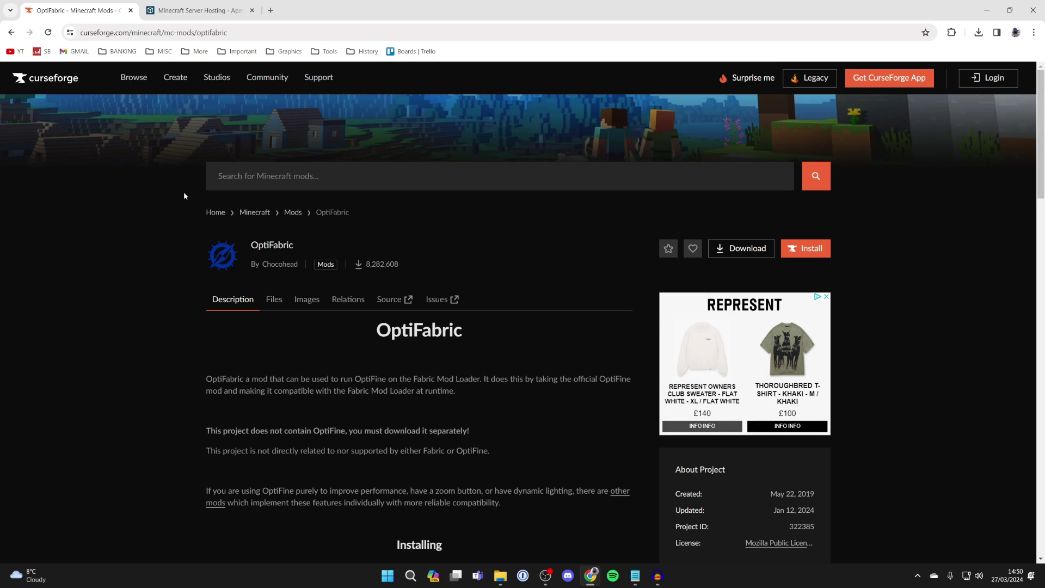
pyautogui.click(283, 313)
pyautogui.scroll(-2, 280, 311)
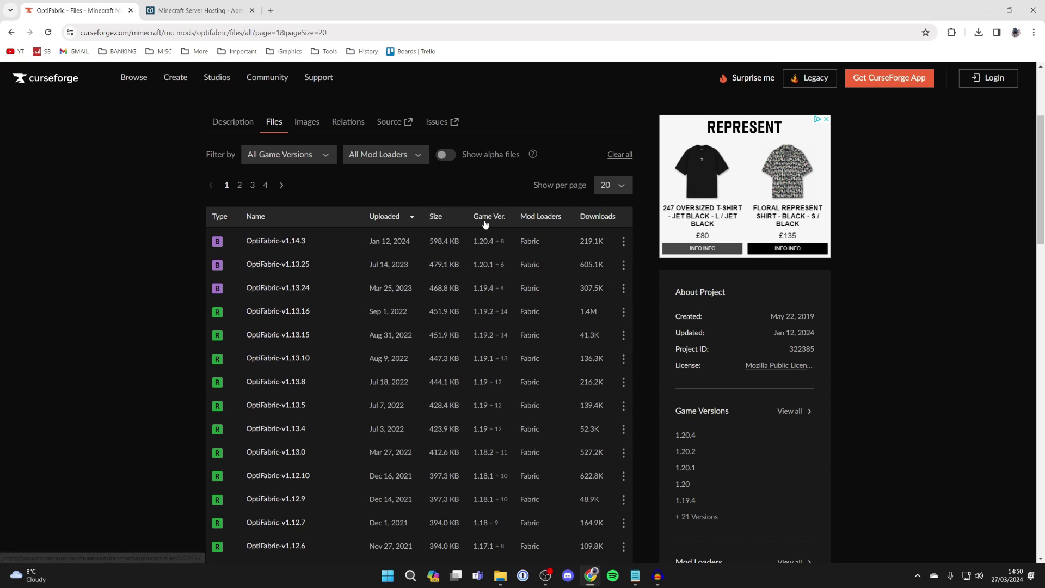
pyautogui.click(623, 244)
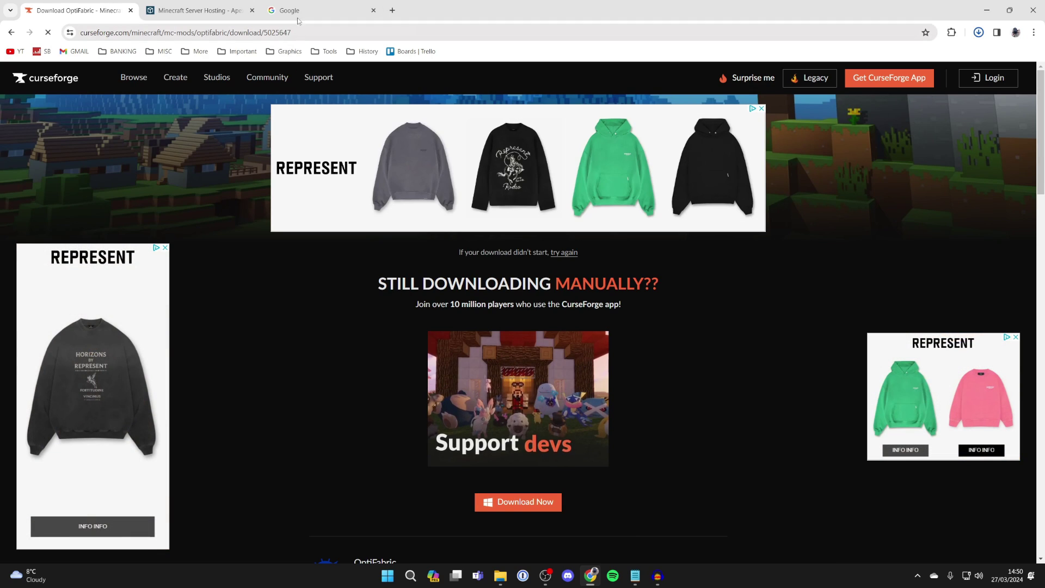
# Search 'optifine' and open optifine.net's downloads page with all versions listed
pyautogui.click(300, 7)
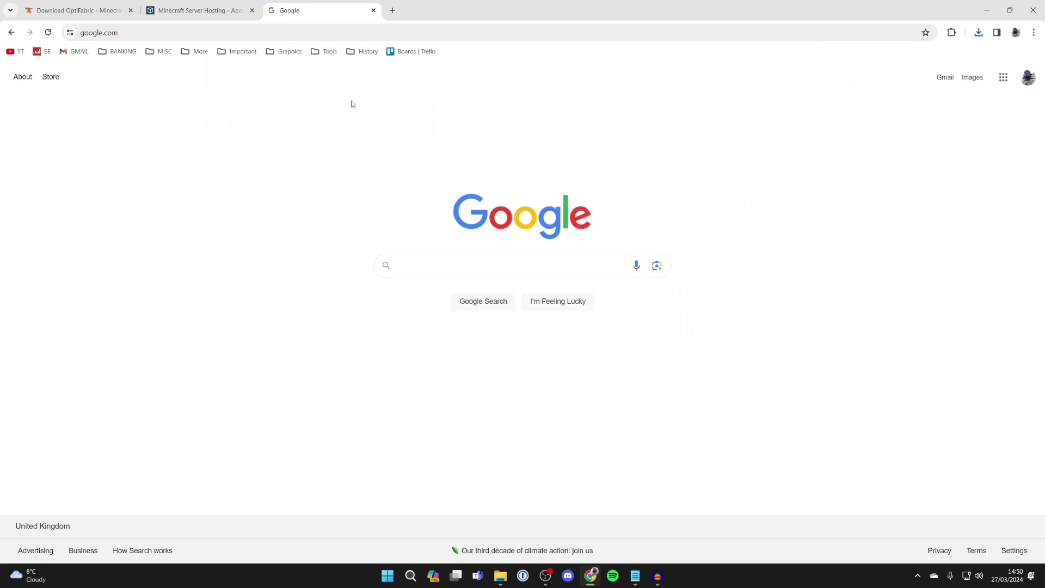
pyautogui.write('optifine')
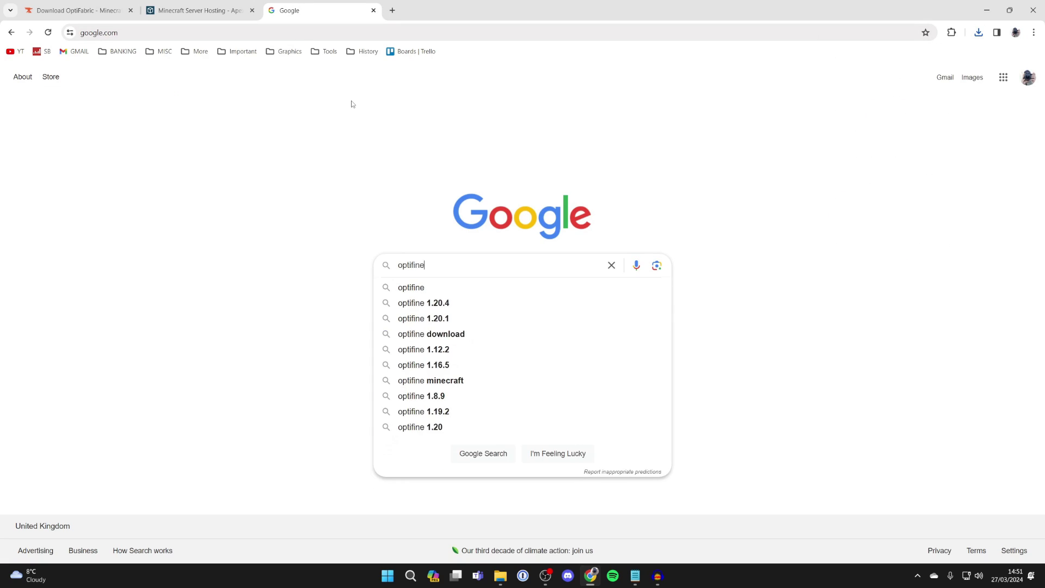
pyautogui.press('Return')
pyautogui.click(135, 210)
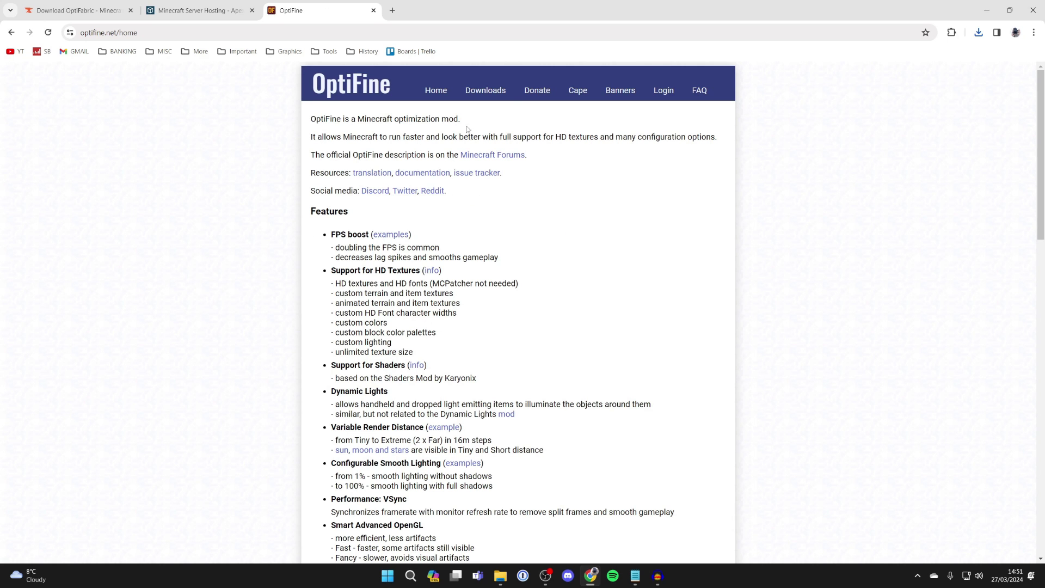
pyautogui.click(484, 97)
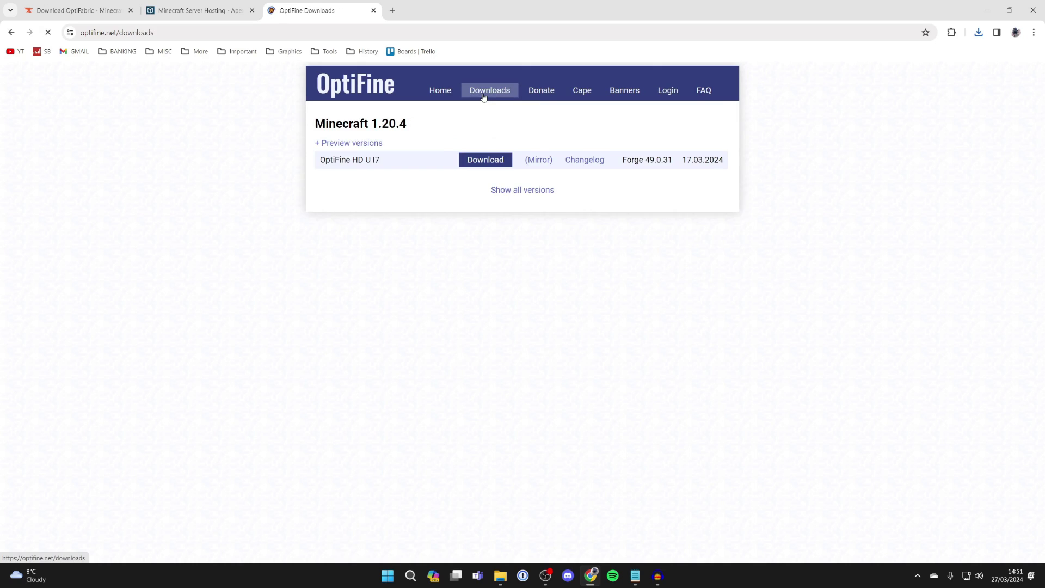
pyautogui.click(506, 190)
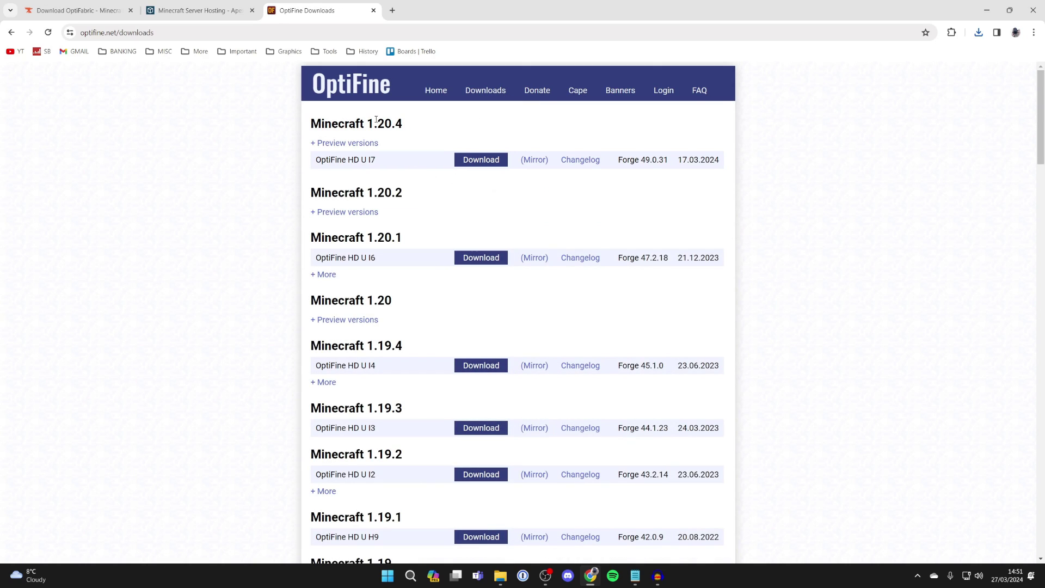
# Download OptiFine 1.20.4 HD U I7, skipping the advert page
pyautogui.click(78, 10)
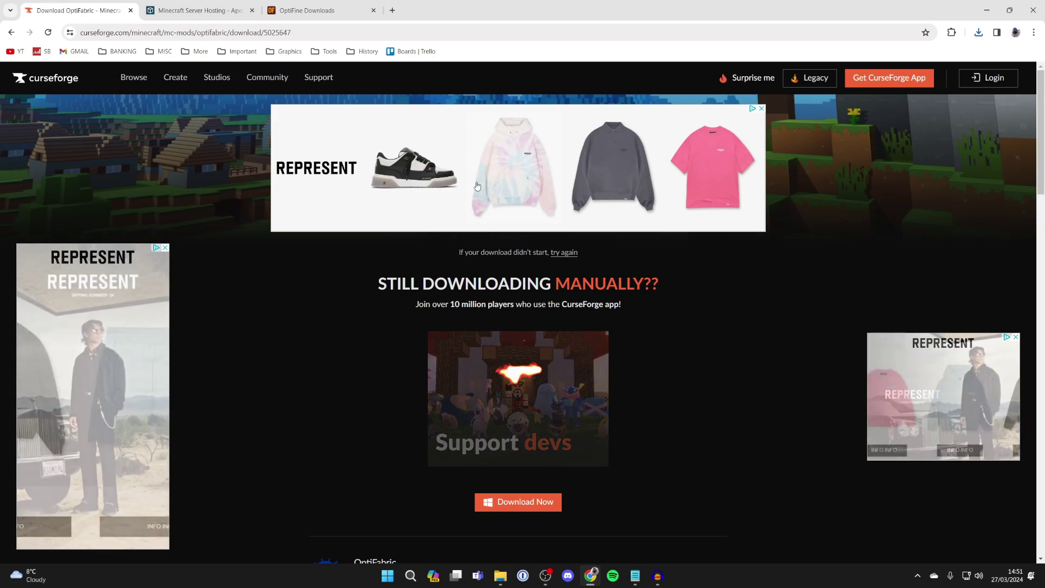
pyautogui.click(11, 32)
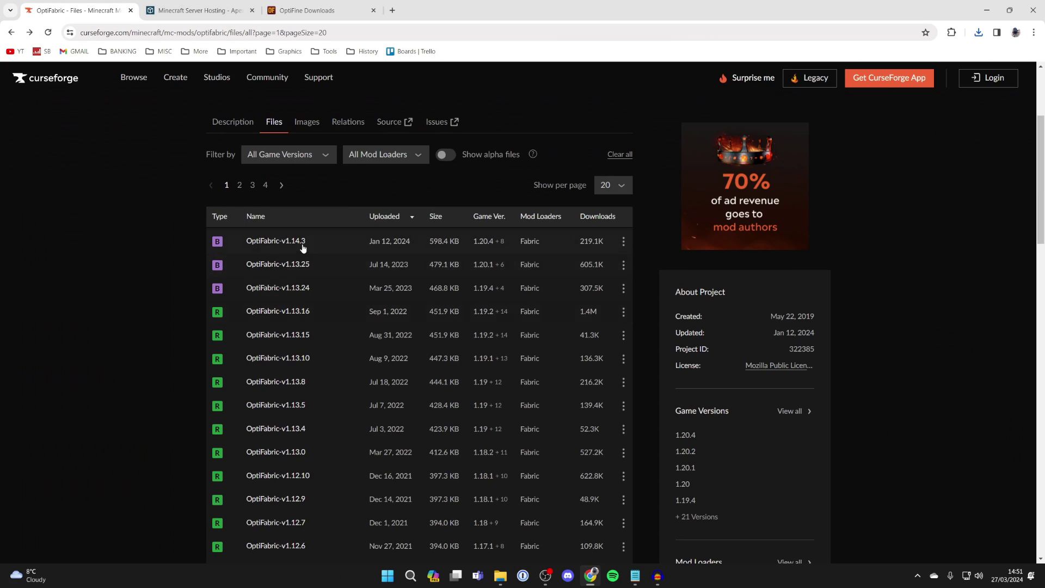
pyautogui.click(319, 9)
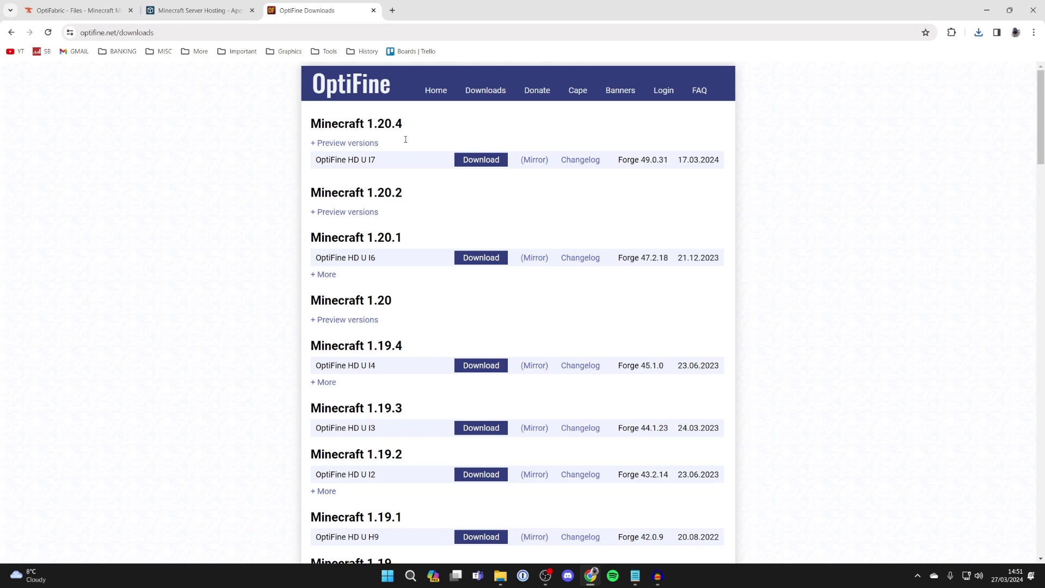
pyautogui.click(478, 159)
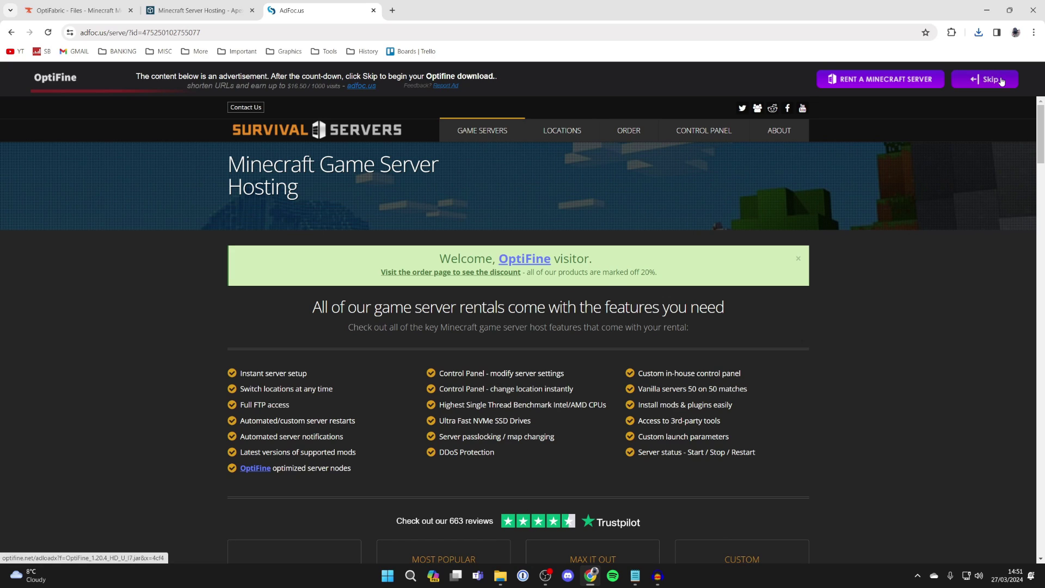
pyautogui.click(1001, 77)
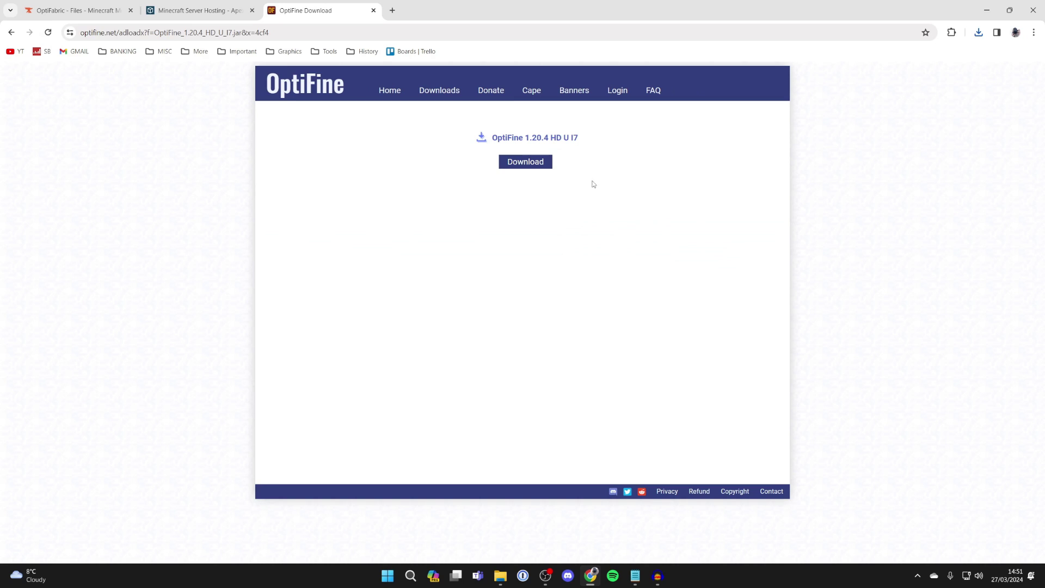
pyautogui.click(529, 161)
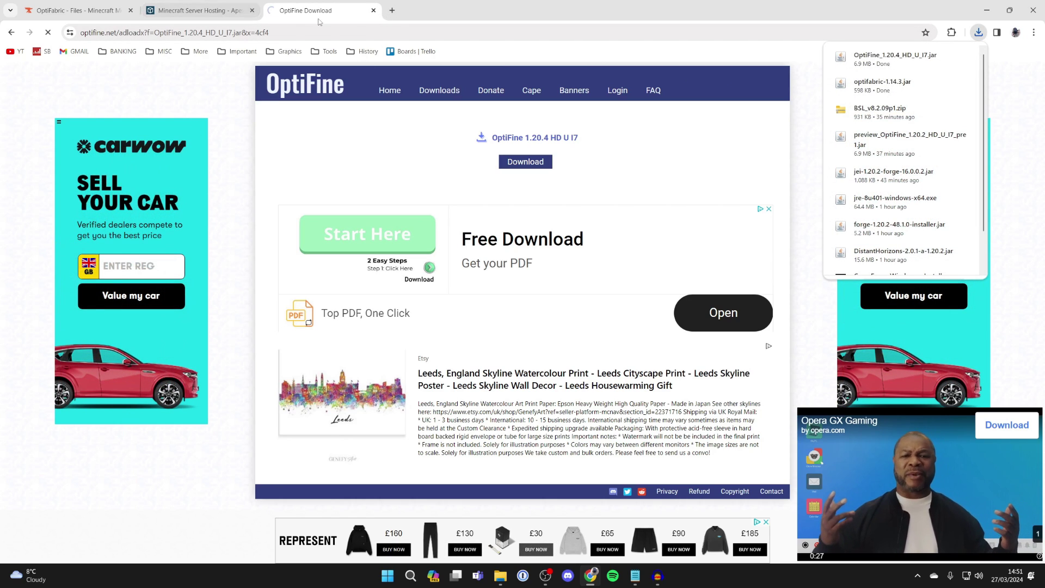
# Search 'minecraft fabric', download the Windows installer from fabricmc.net, and minimise Chrome
pyautogui.click(386, 32)
pyautogui.write('google.com minecraft')
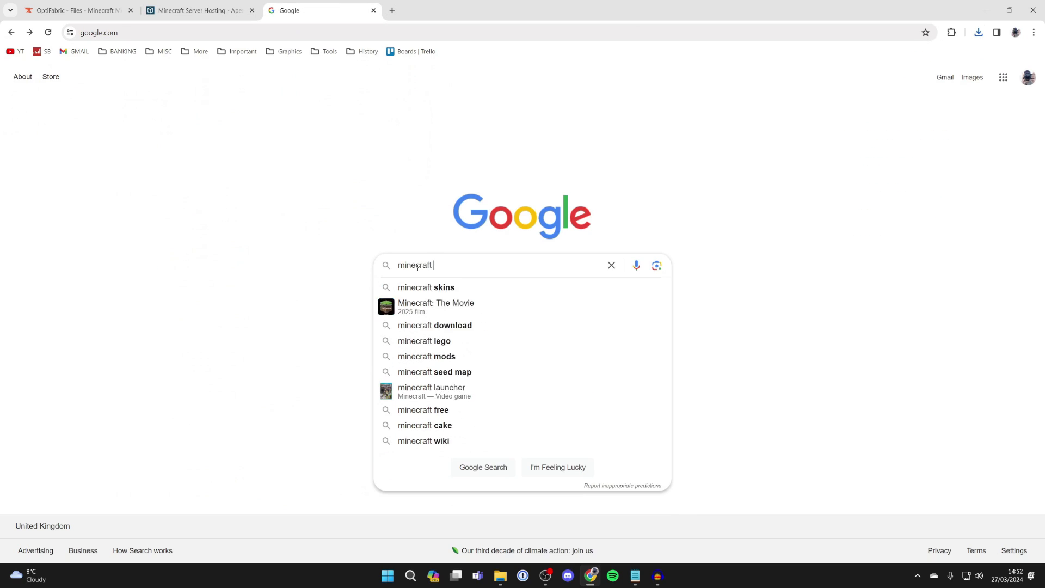
pyautogui.write(' fabric')
pyautogui.press('Return')
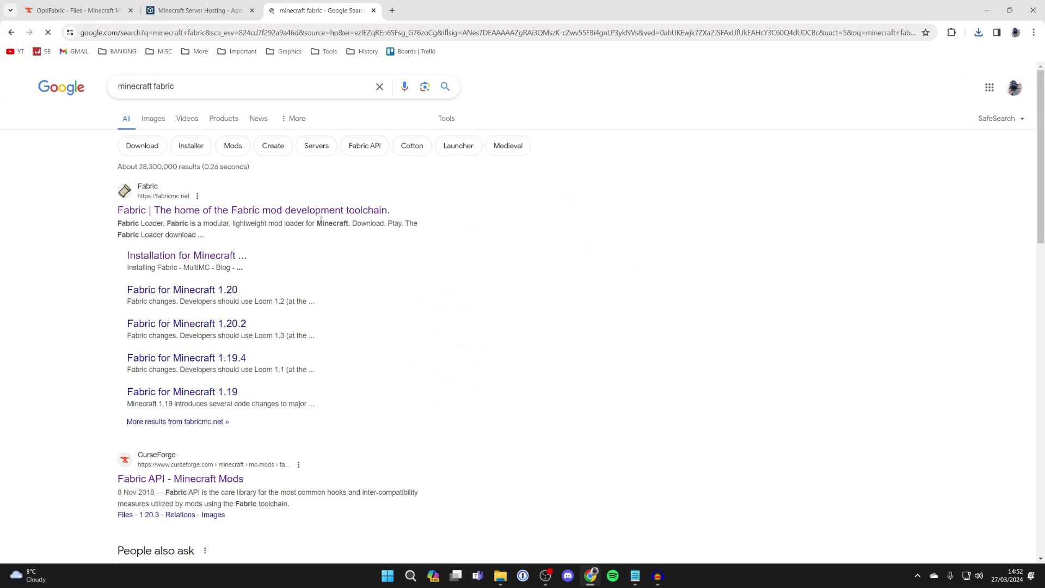
pyautogui.click(249, 210)
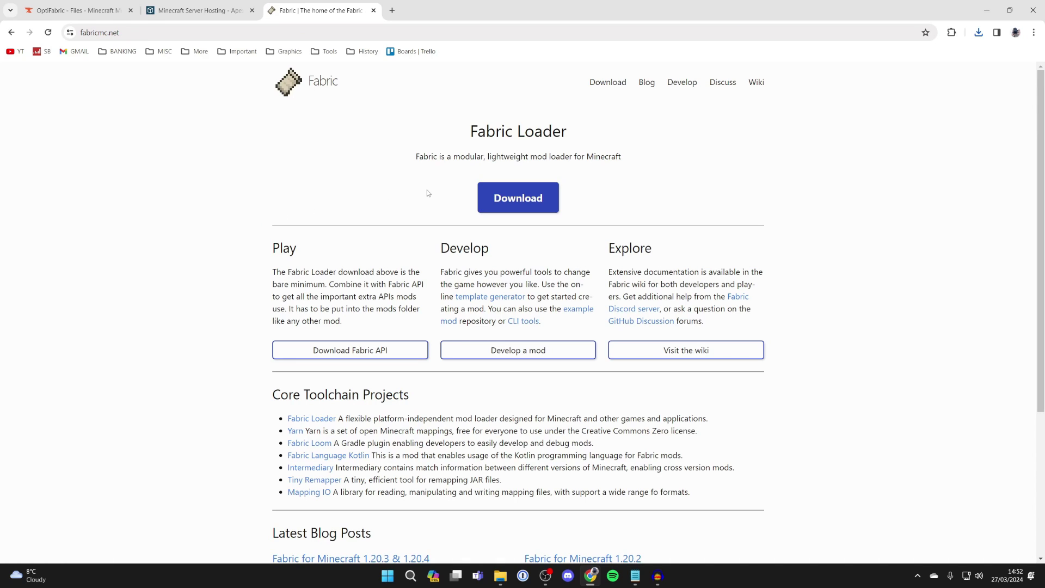
pyautogui.click(610, 81)
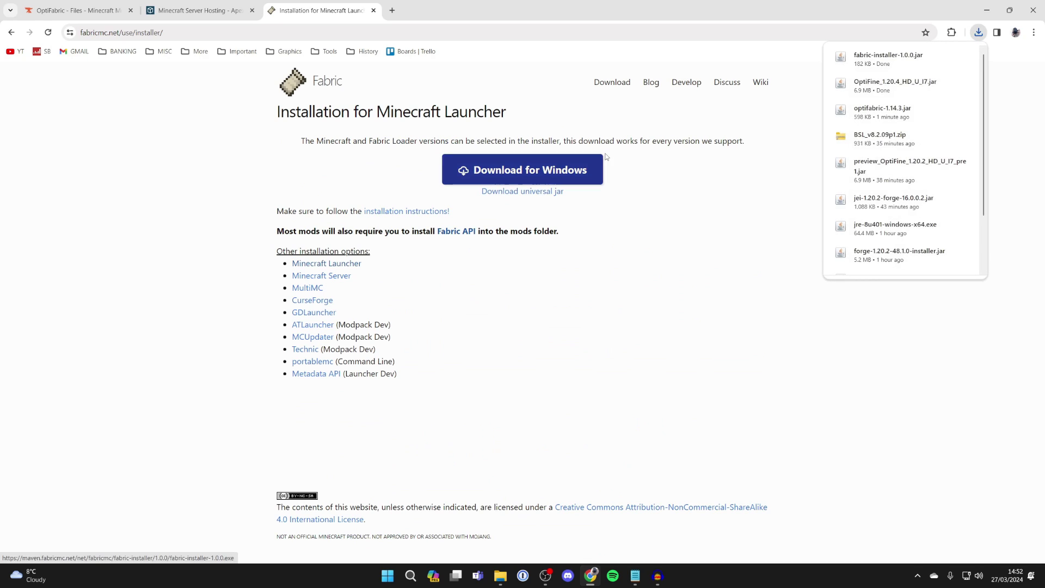
pyautogui.click(986, 10)
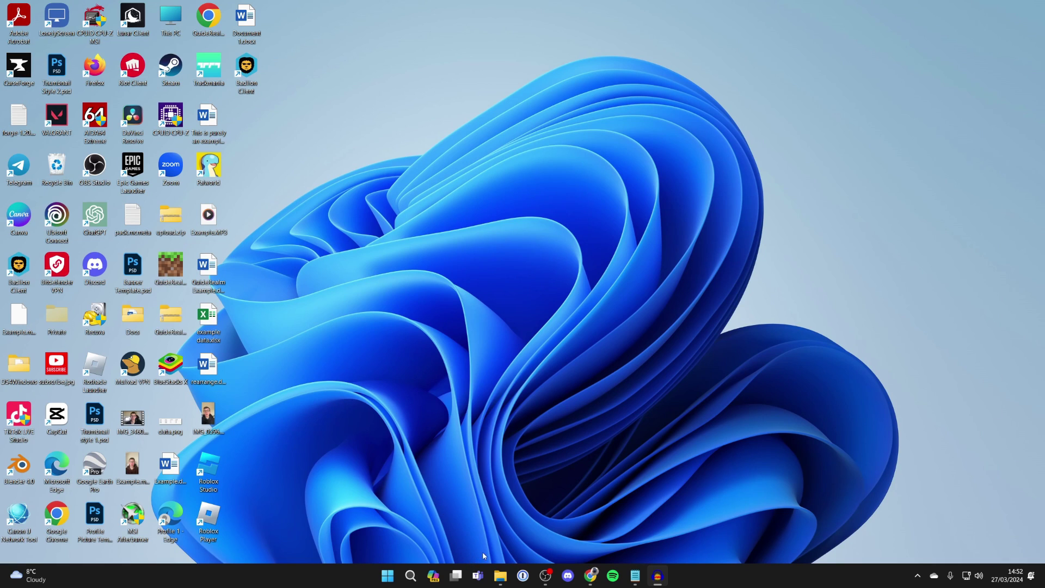
# Move the fabric-installer, OptiFine and optifabric jars from Downloads onto the desktop, then close Downloads
pyautogui.click(500, 576)
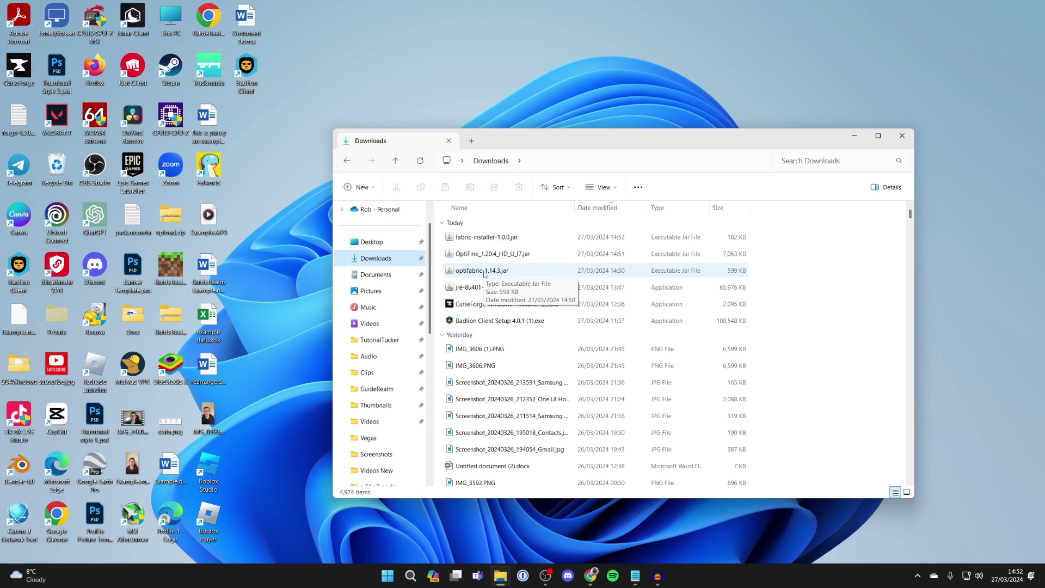
pyautogui.moveTo(485, 276)
pyautogui.mouseDown()
pyautogui.moveTo(548, 144)
pyautogui.moveTo(815, 158)
pyautogui.mouseUp()
pyautogui.moveTo(755, 253); pyautogui.dragTo(436, 244)
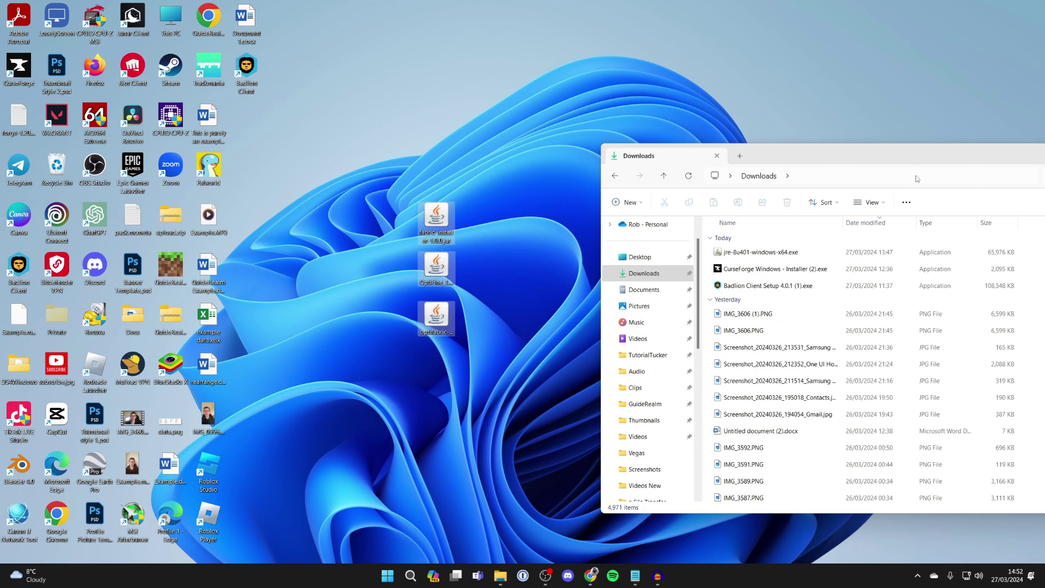
pyautogui.moveTo(916, 163); pyautogui.dragTo(489, 208)
pyautogui.click(740, 199)
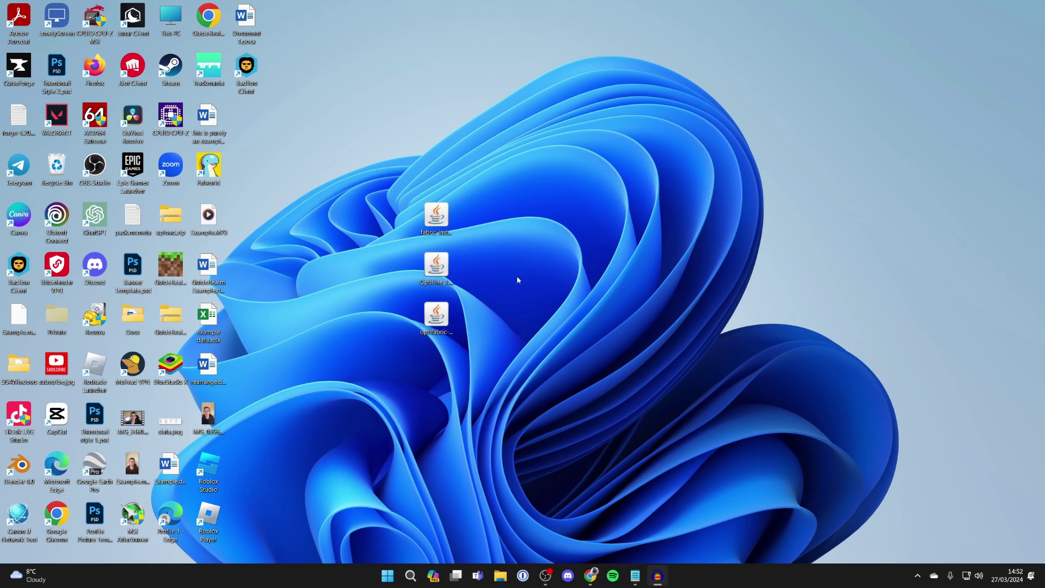
pyautogui.click(436, 216)
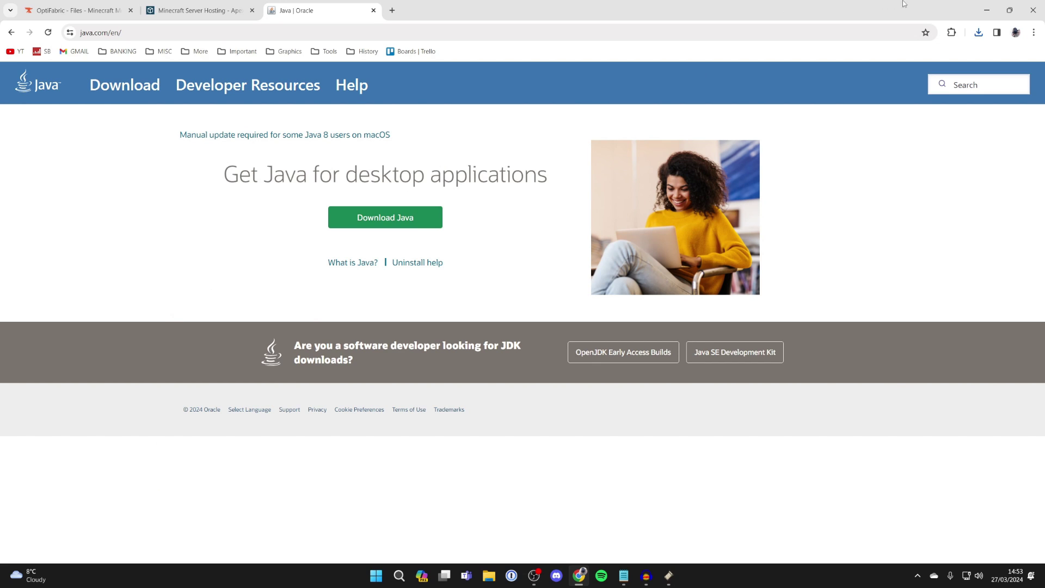
pyautogui.click(986, 11)
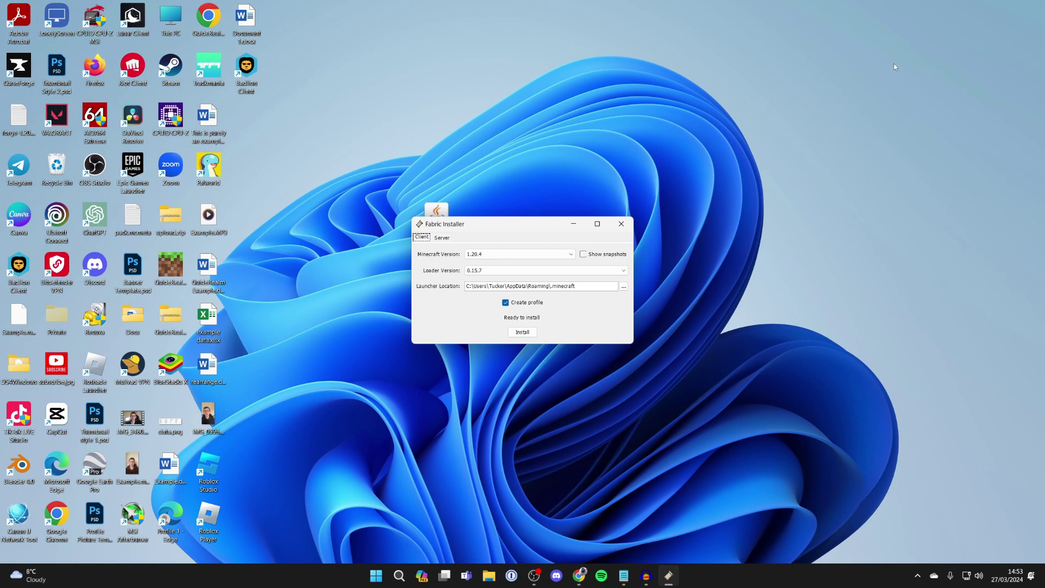
pyautogui.click(622, 224)
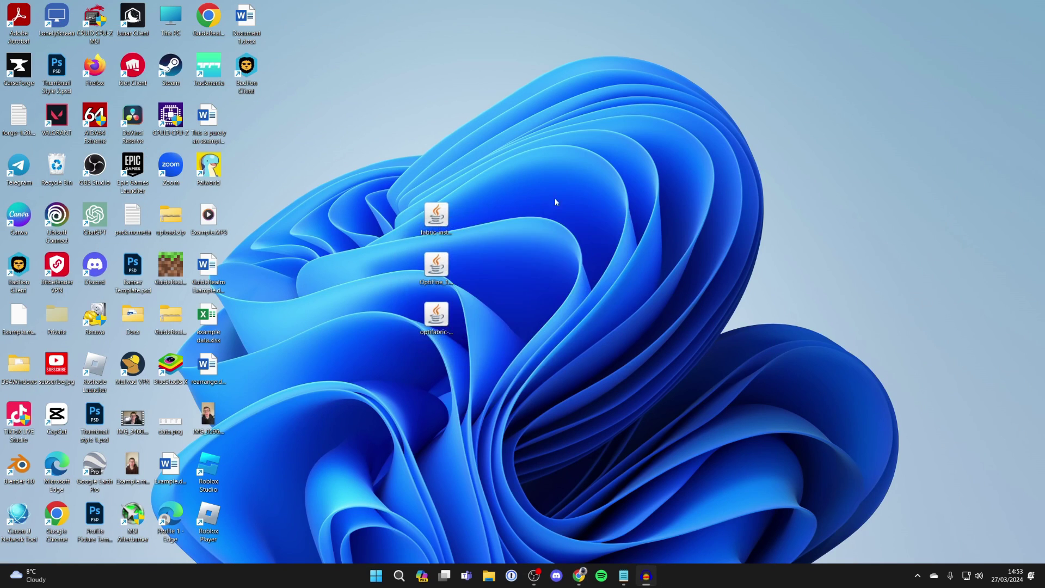
# Open the fabric-installer jar with Java(TM) Platform SE binary, set as always
pyautogui.rightClick(442, 222)
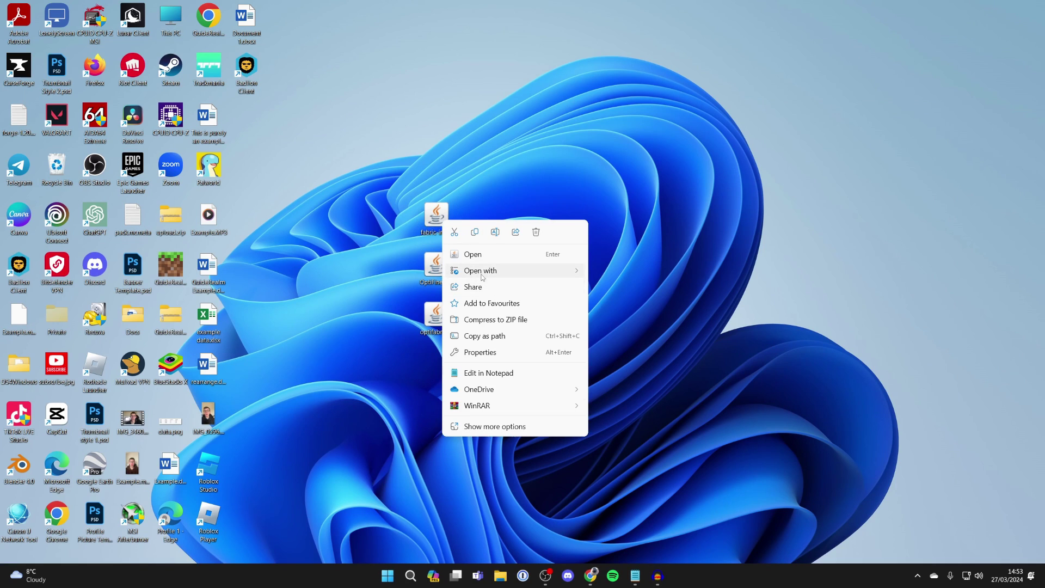
pyautogui.click(634, 321)
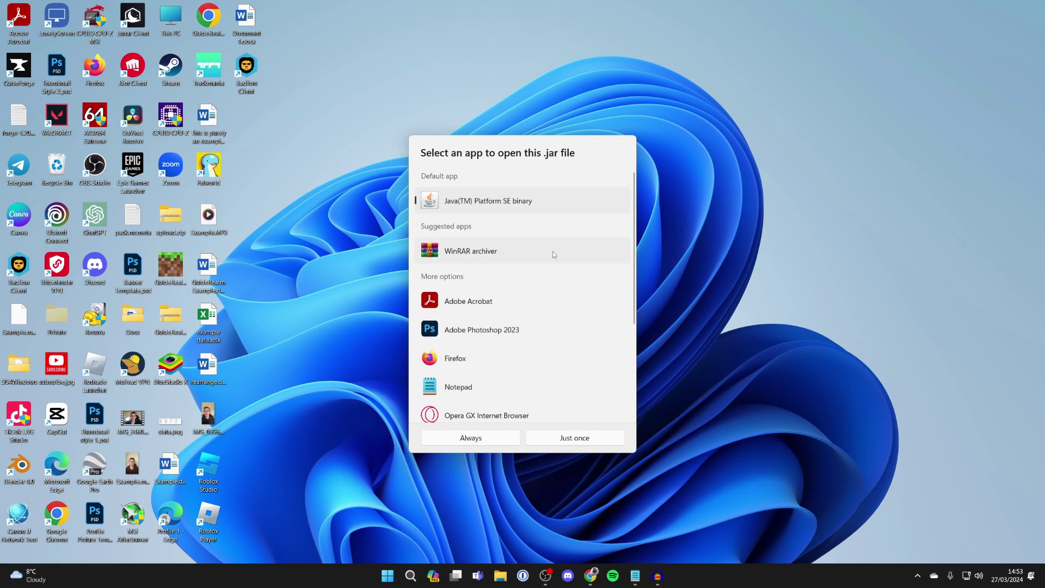
pyautogui.click(462, 437)
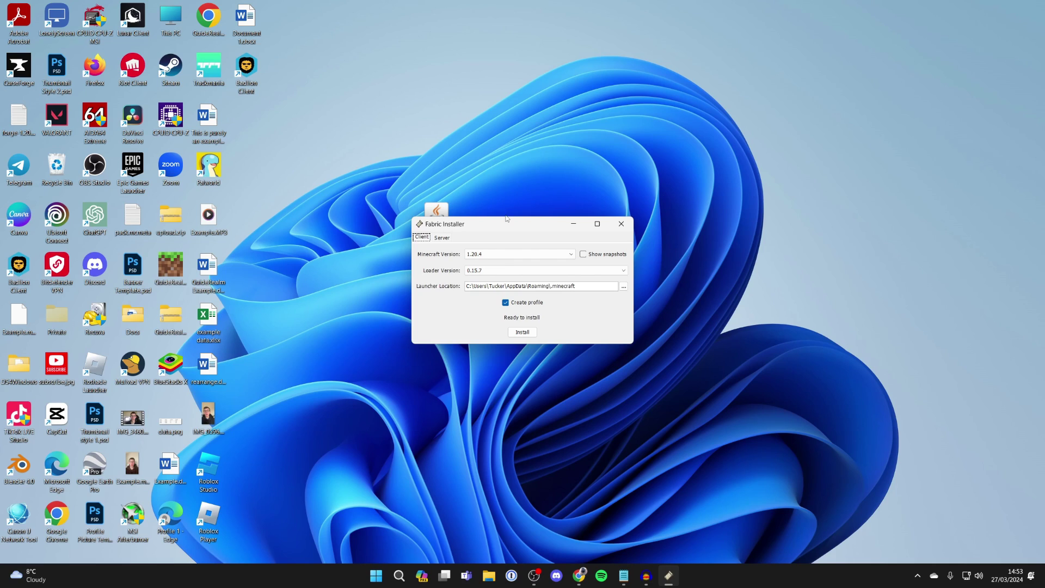
# Pick Minecraft 1.20.4, install Fabric Loader 0.15.7, and OK the Successfully Installed message
pyautogui.click(487, 256)
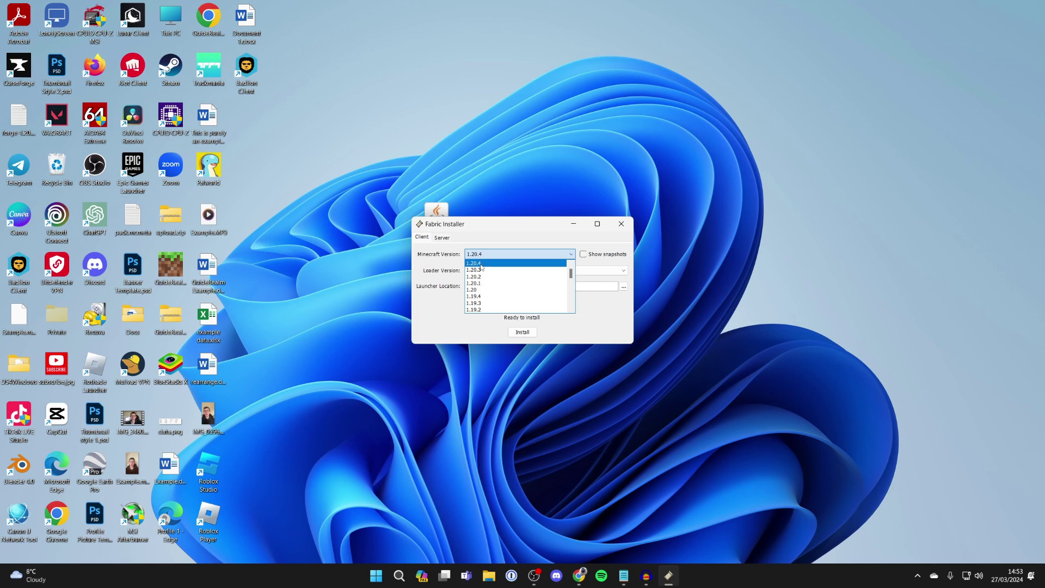
pyautogui.click(481, 264)
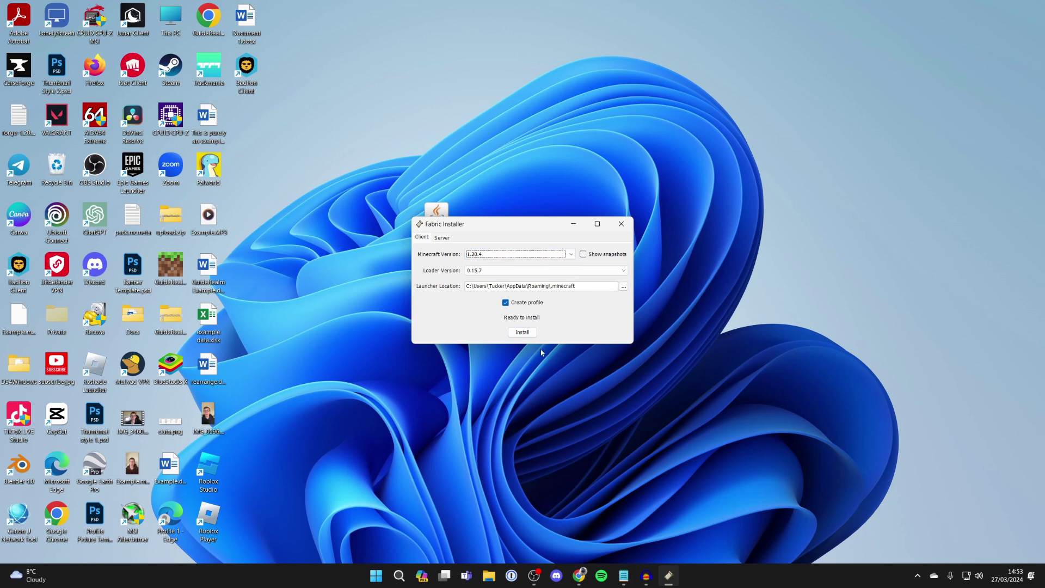
pyautogui.click(536, 333)
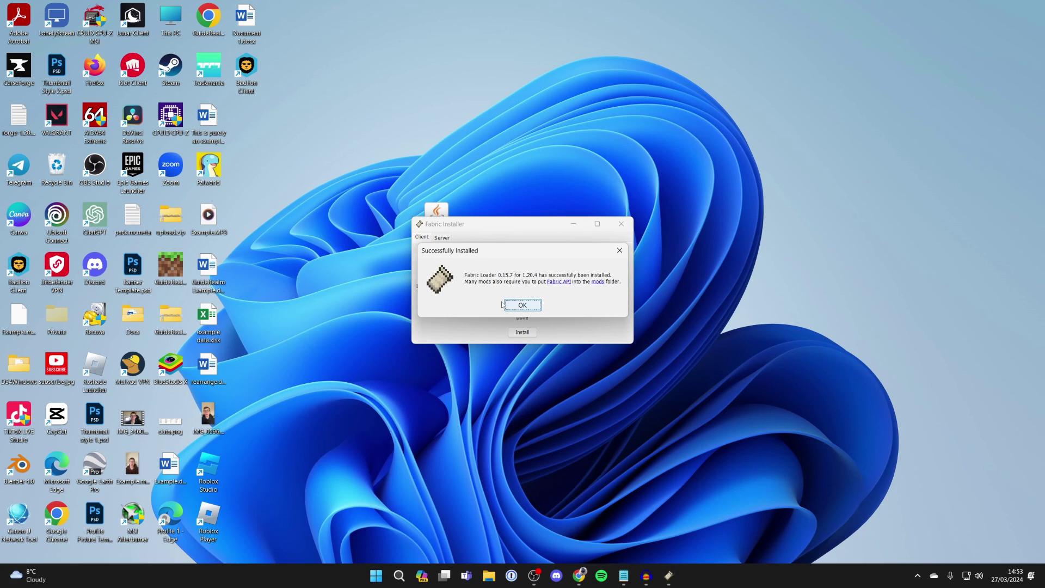
pyautogui.click(527, 307)
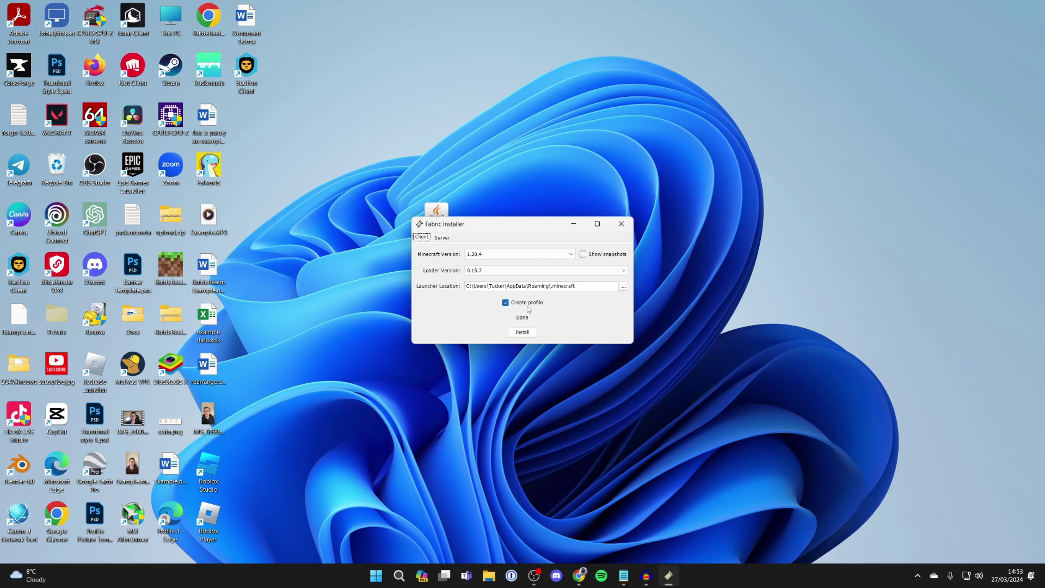
# Close the installer, launch Minecraft Launcher, and open fabric-loader-1.20.4's .minecraft folder
pyautogui.click(621, 223)
pyautogui.click(406, 569)
pyautogui.write('m')
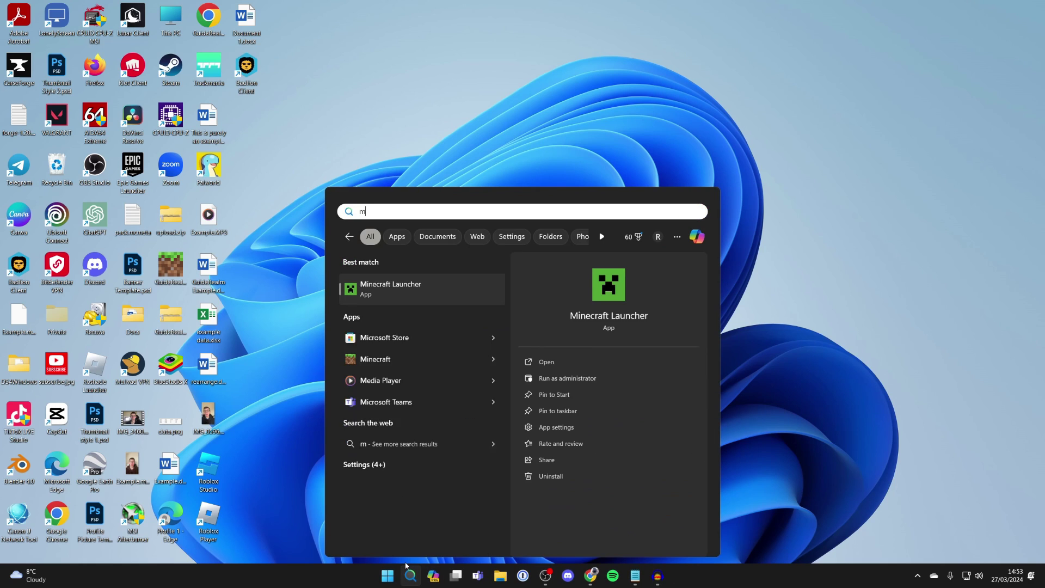
pyautogui.write('ine')
pyautogui.click(391, 287)
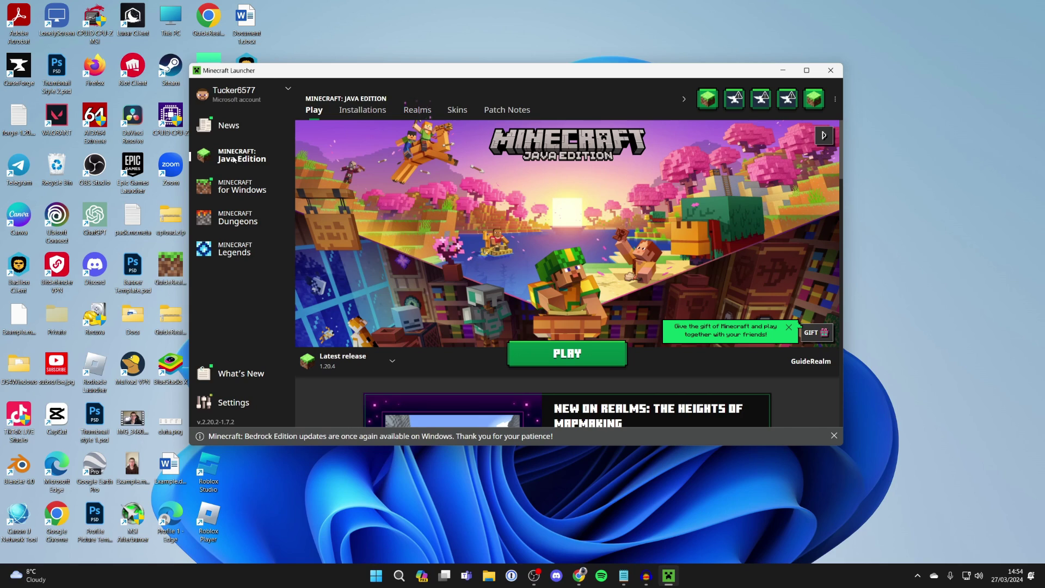
pyautogui.click(353, 111)
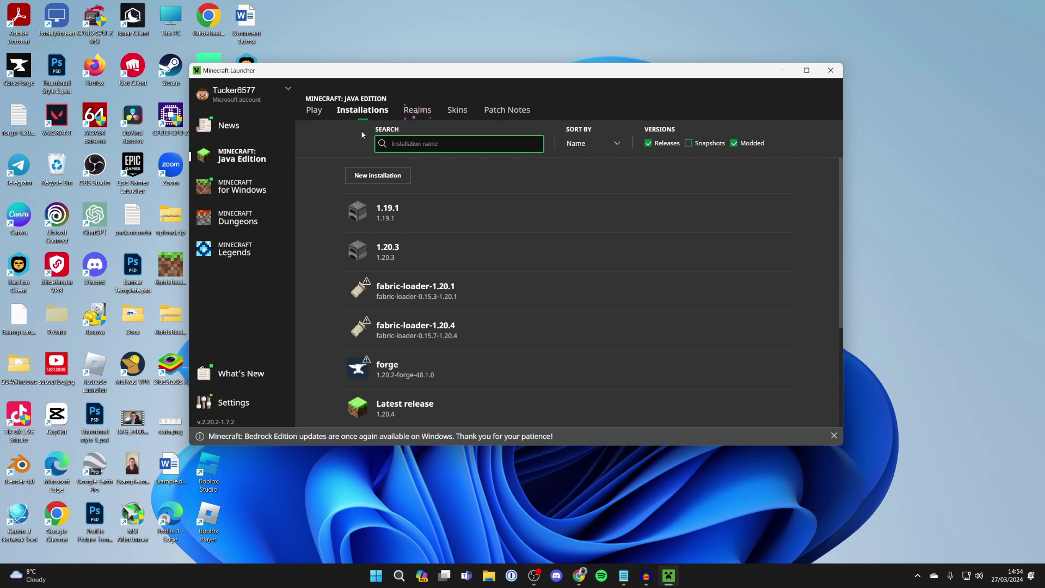
pyautogui.moveTo(539, 329)
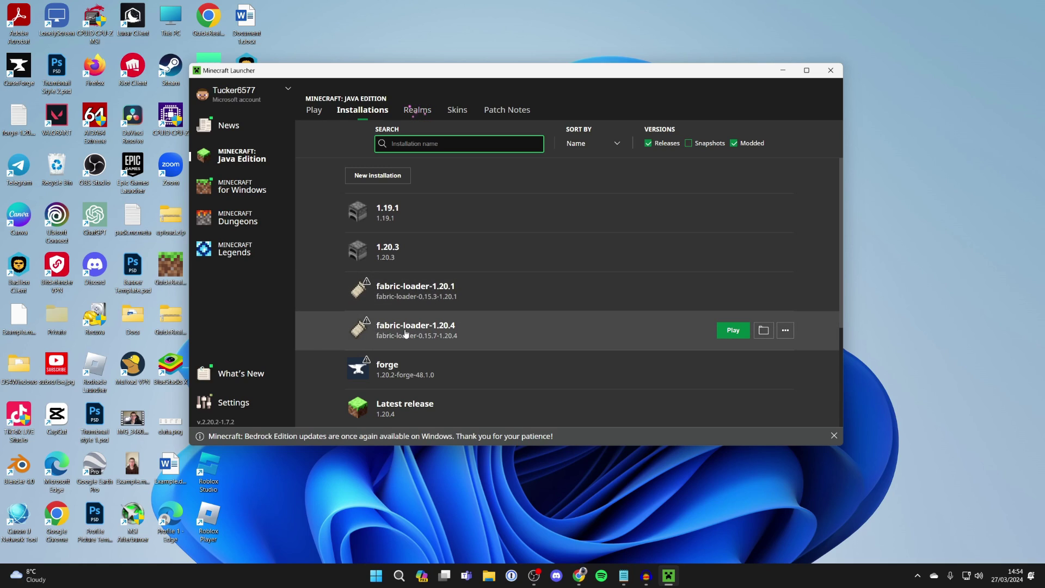
pyautogui.click(764, 331)
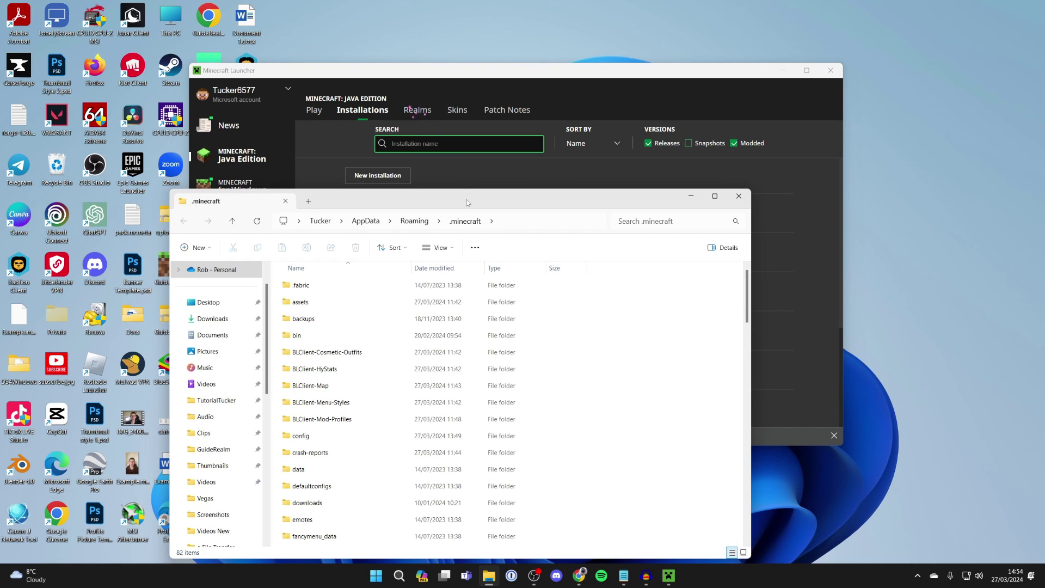
pyautogui.moveTo(467, 202); pyautogui.dragTo(532, 80)
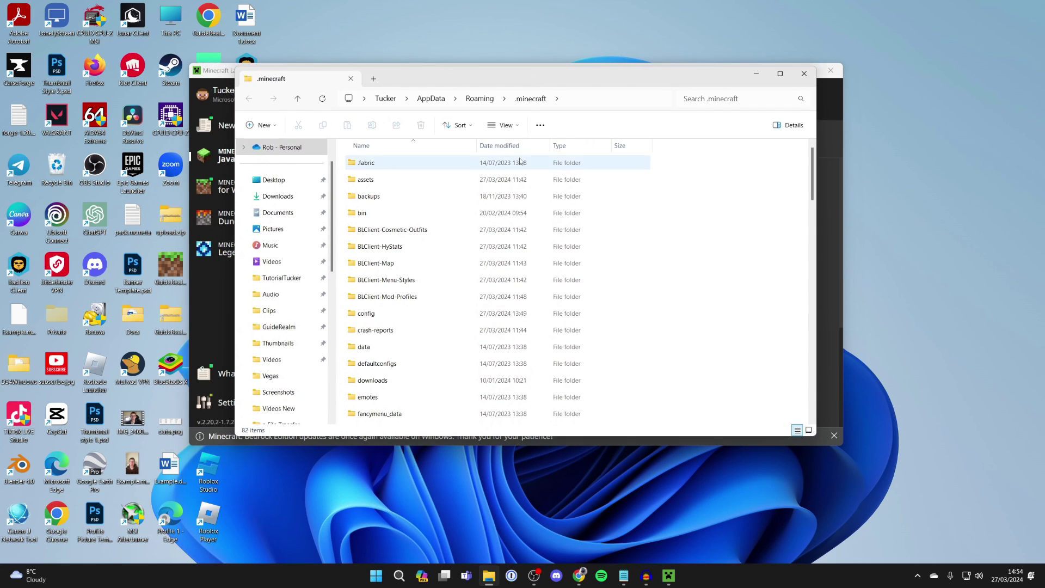
pyautogui.scroll(-3, 452, 216)
pyautogui.scroll(-1, 453, 216)
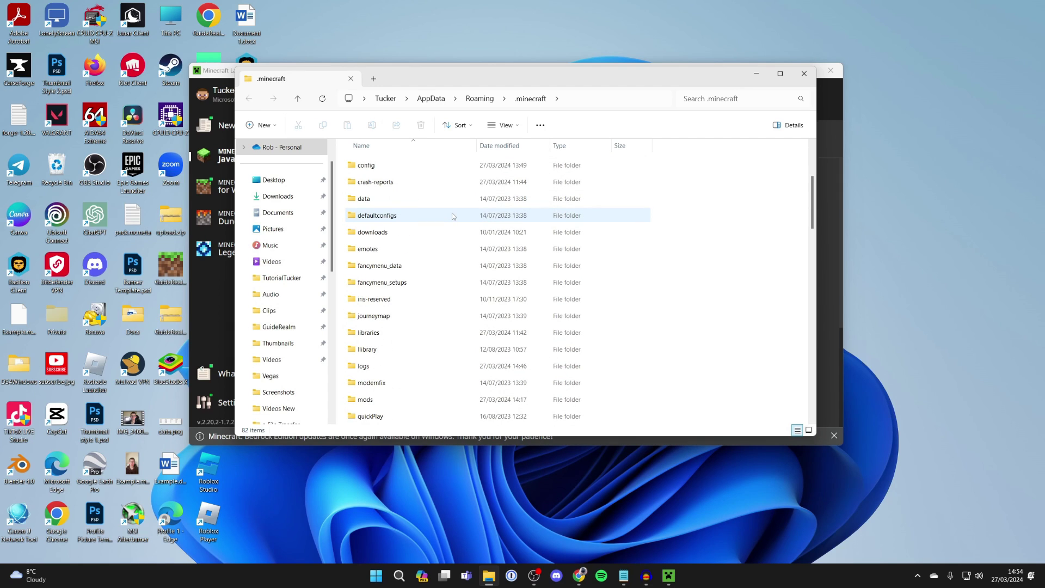
# Open the empty mods folder in .minecraft and minimise the Minecraft Launcher
pyautogui.doubleClick(368, 398)
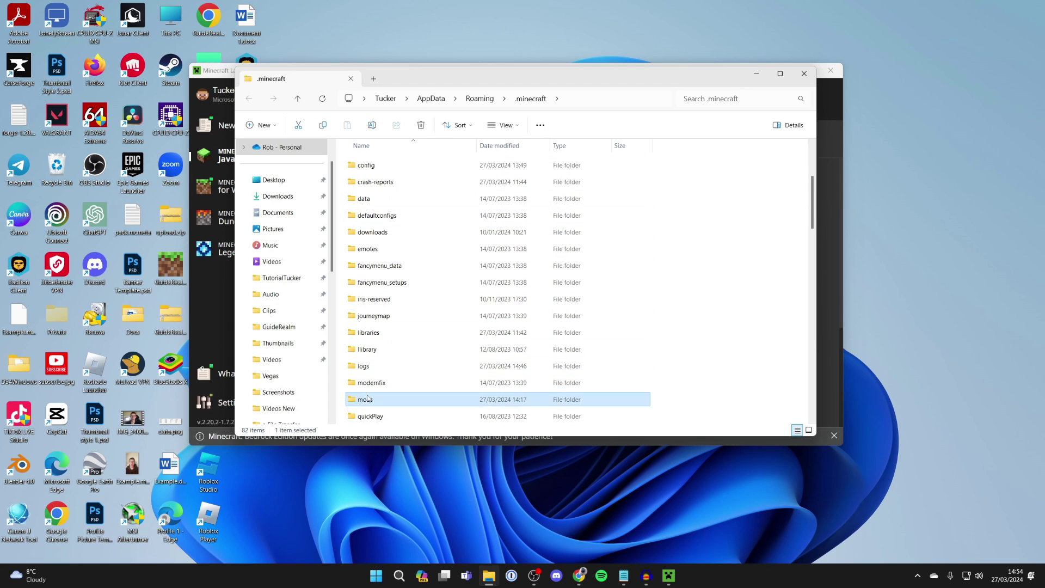
pyautogui.hotkey('alt', 'Left')
pyautogui.doubleClick(363, 418)
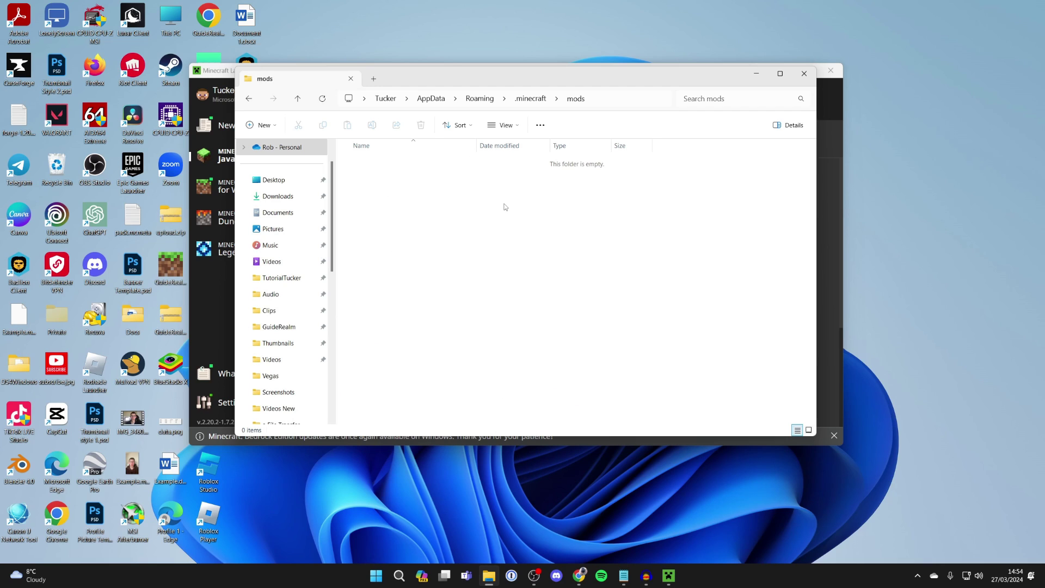
pyautogui.moveTo(743, 81); pyautogui.dragTo(660, 133)
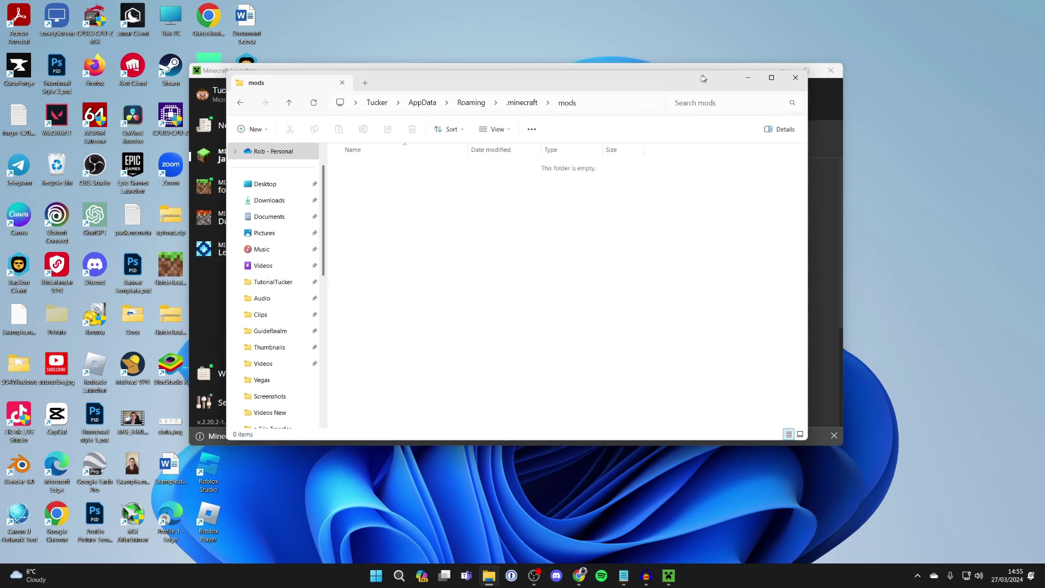
pyautogui.click(768, 71)
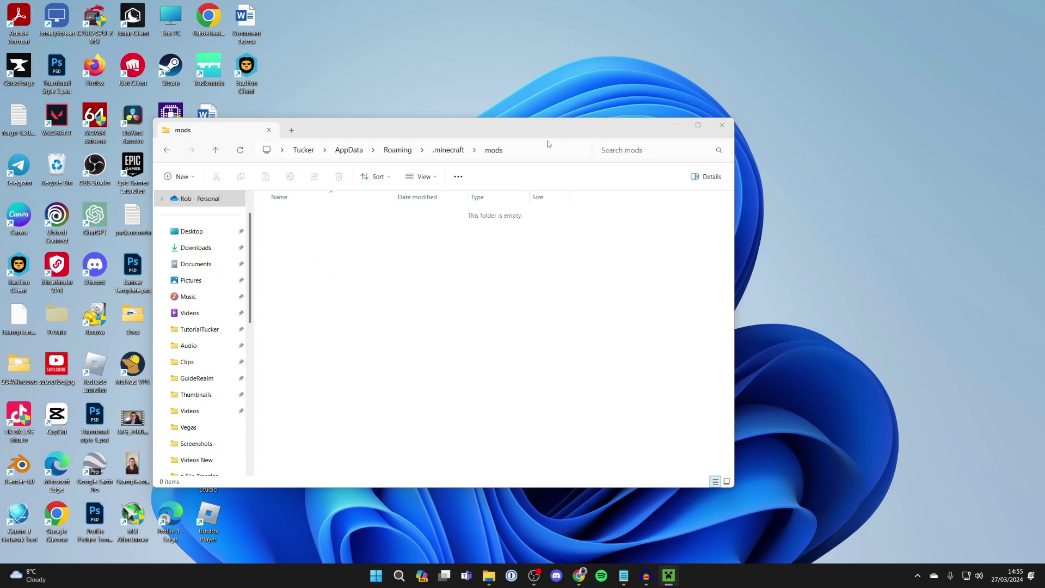
# Drag the OptiFine and optifabric jars from the desktop into mods, then close it
pyautogui.moveTo(544, 128); pyautogui.dragTo(872, 174)
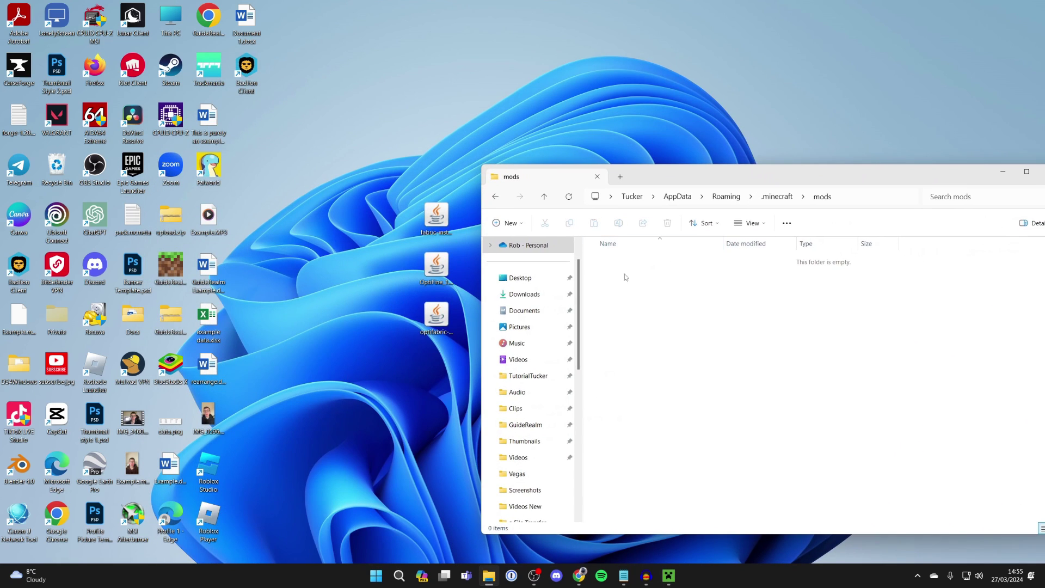
pyautogui.moveTo(407, 335); pyautogui.dragTo(425, 252)
pyautogui.moveTo(436, 314); pyautogui.dragTo(640, 305)
pyautogui.moveTo(694, 175); pyautogui.dragTo(359, 143)
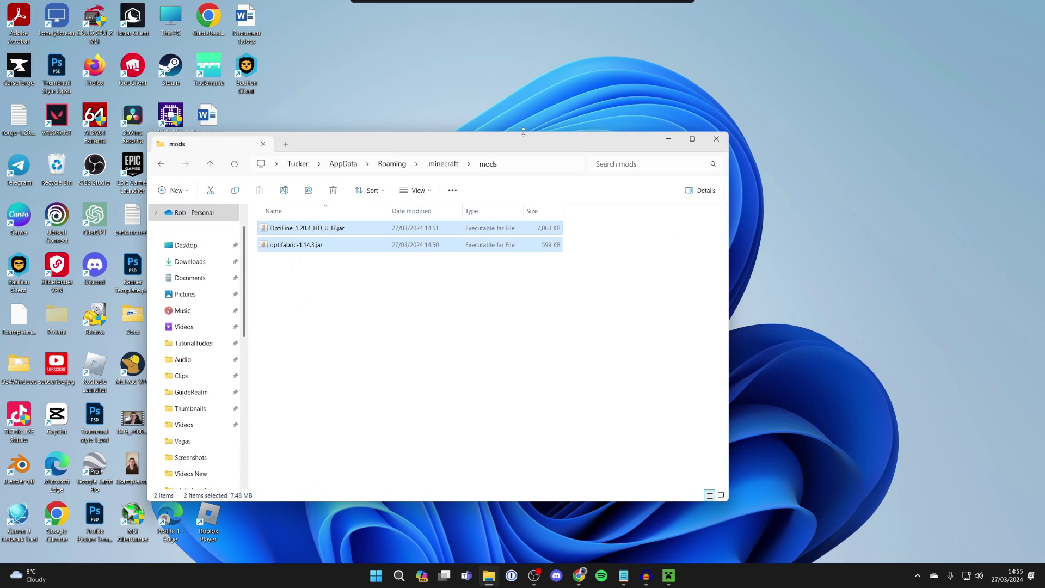
pyautogui.click(710, 139)
# Launch Minecraft from the launcher's fabric-loader-1.20.4 installation
pyautogui.click(668, 578)
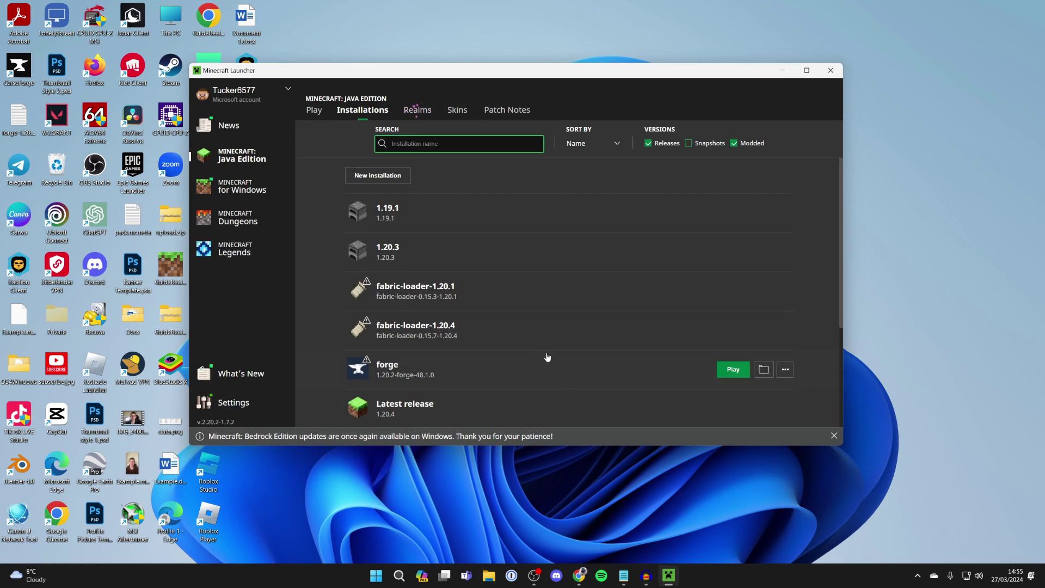
pyautogui.click(314, 109)
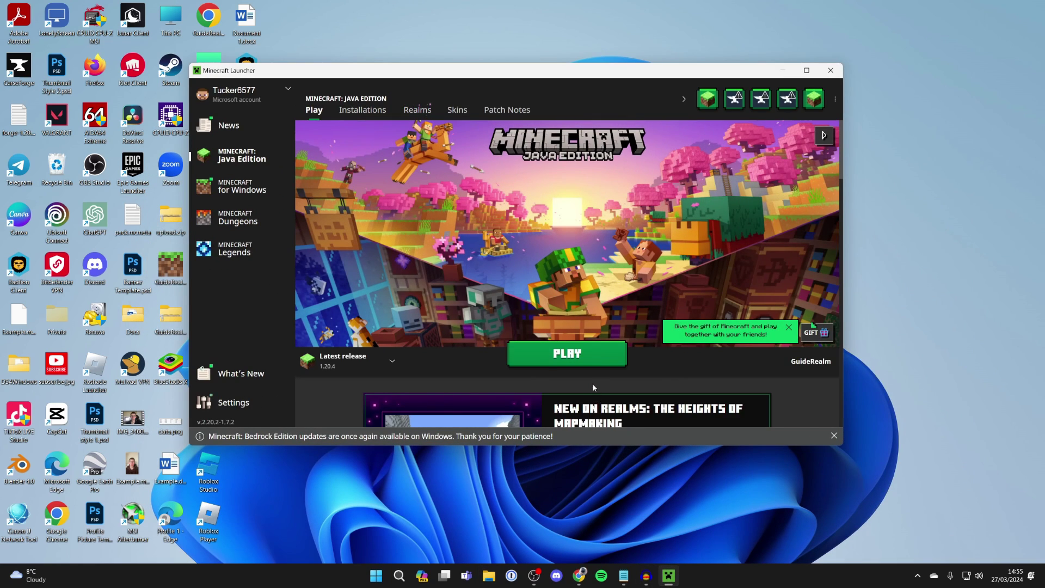
pyautogui.click(352, 361)
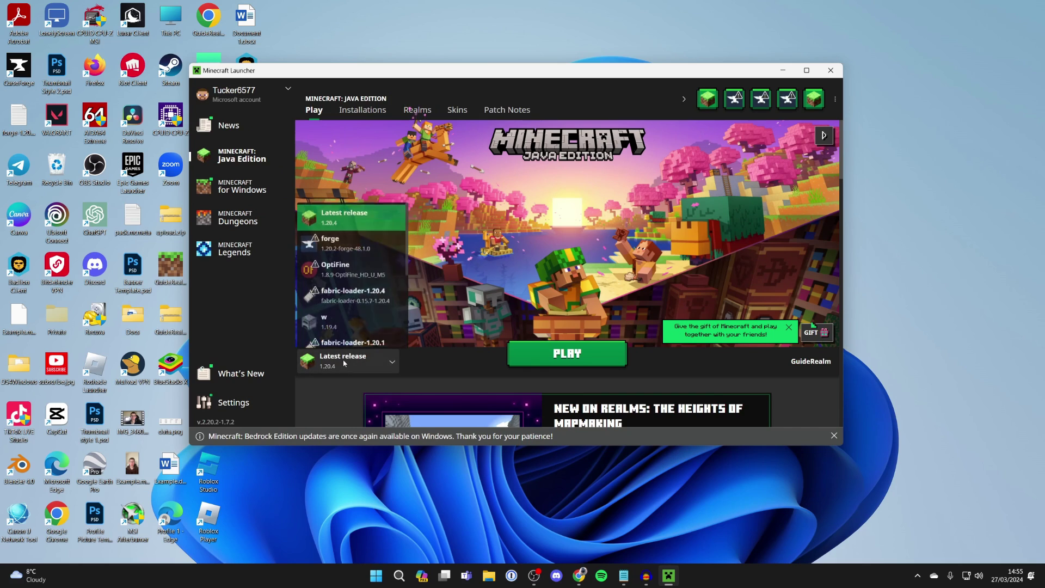
pyautogui.click(350, 301)
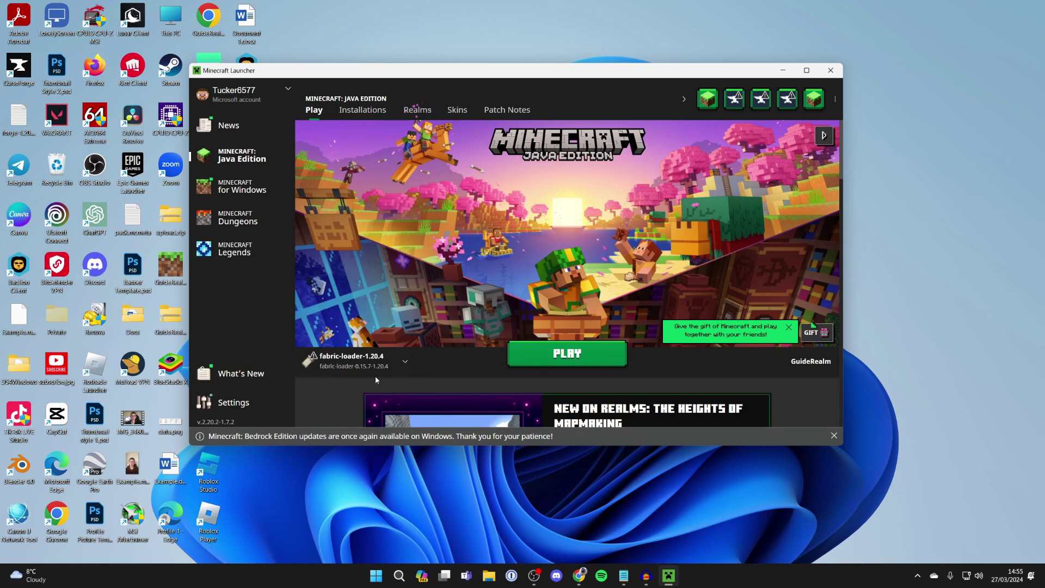
pyautogui.click(539, 354)
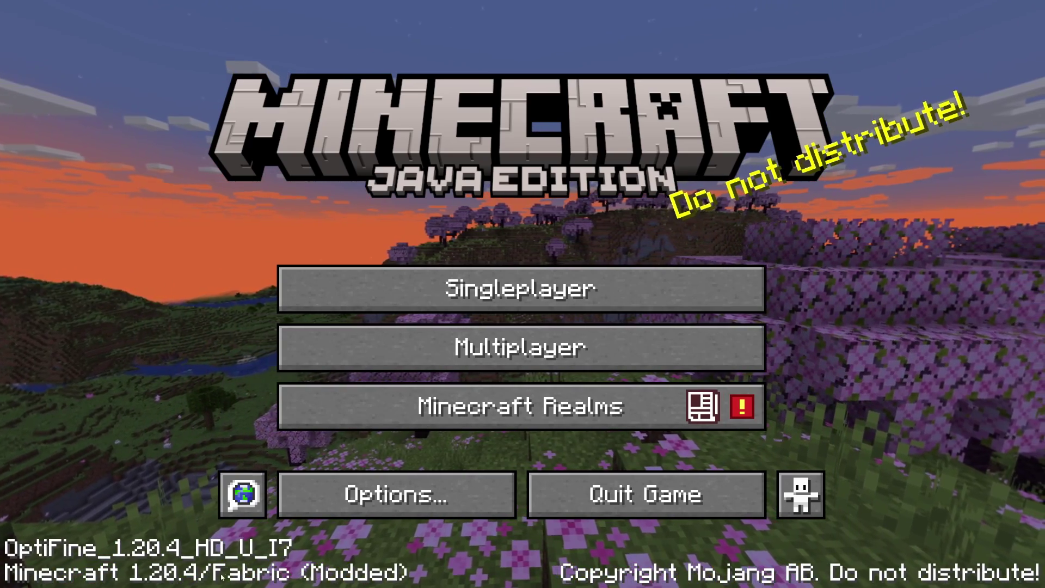
# Open Video Settings from the title screen's Options menu
pyautogui.click(337, 502)
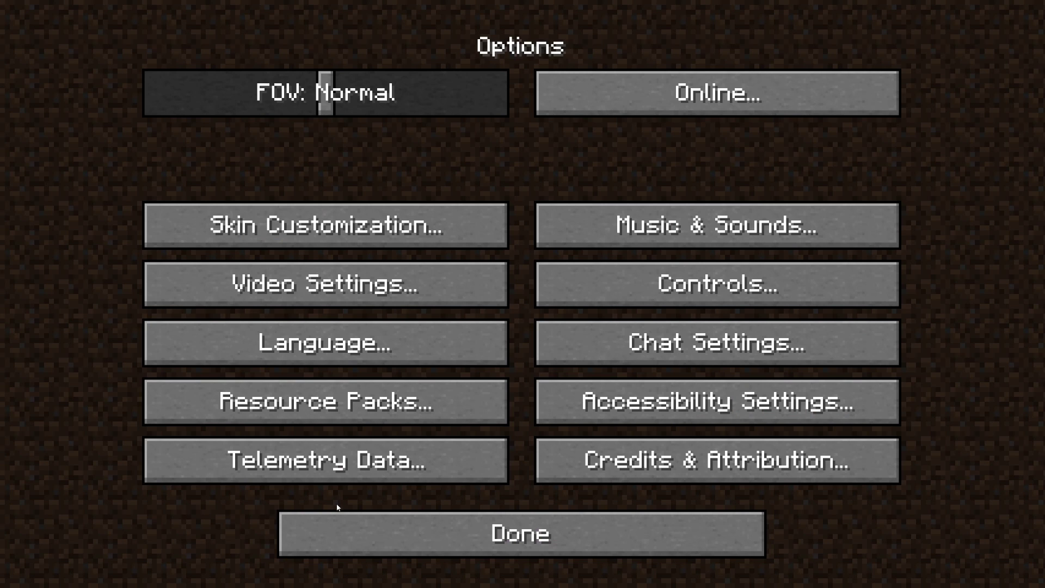
pyautogui.click(310, 305)
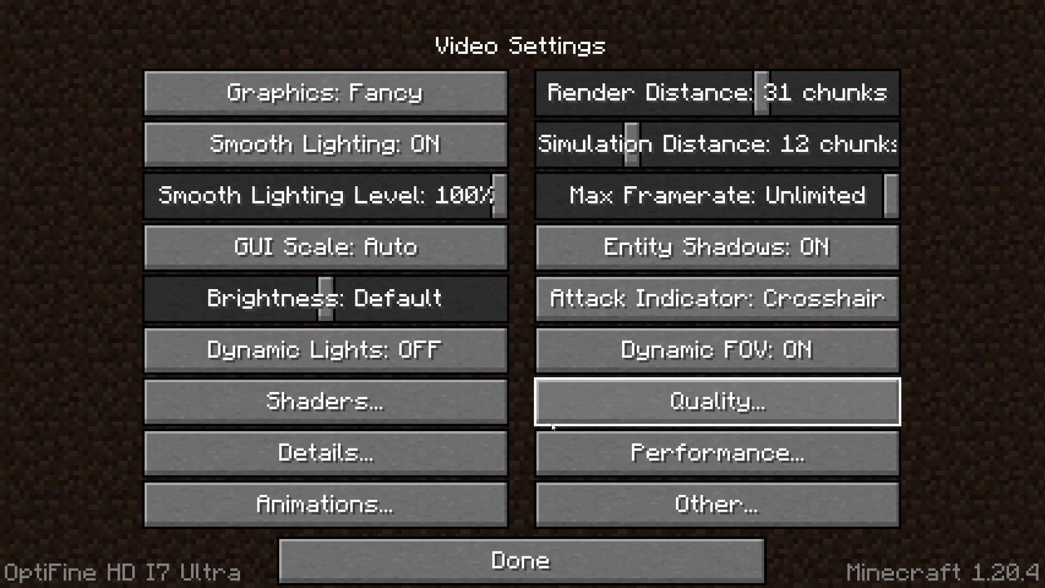